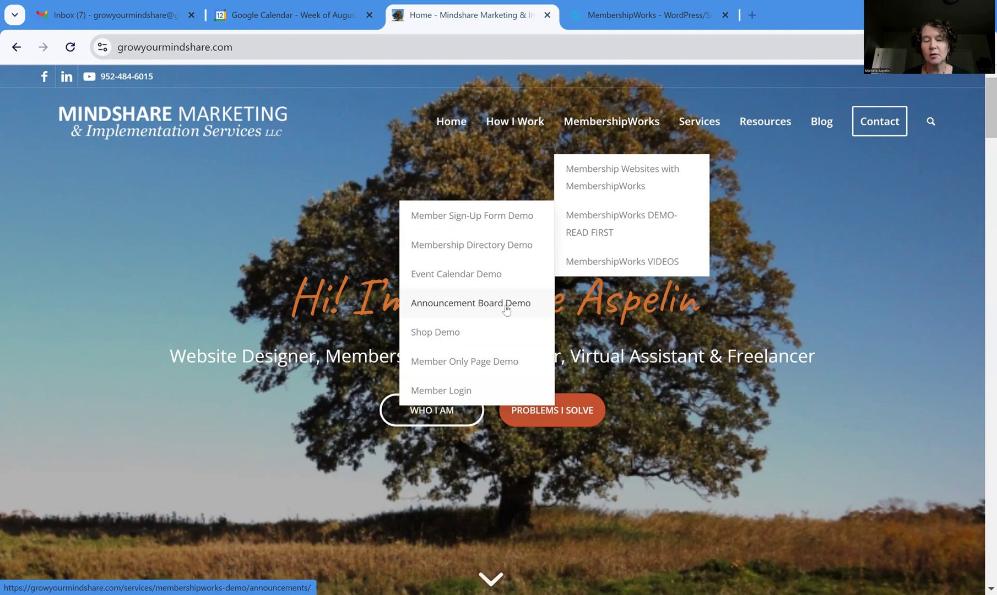
Open the Shop Demo page and browse its products, including the $10 Digital Art Newsletter and Donation, down to Buyer Information
left_click(441, 337)
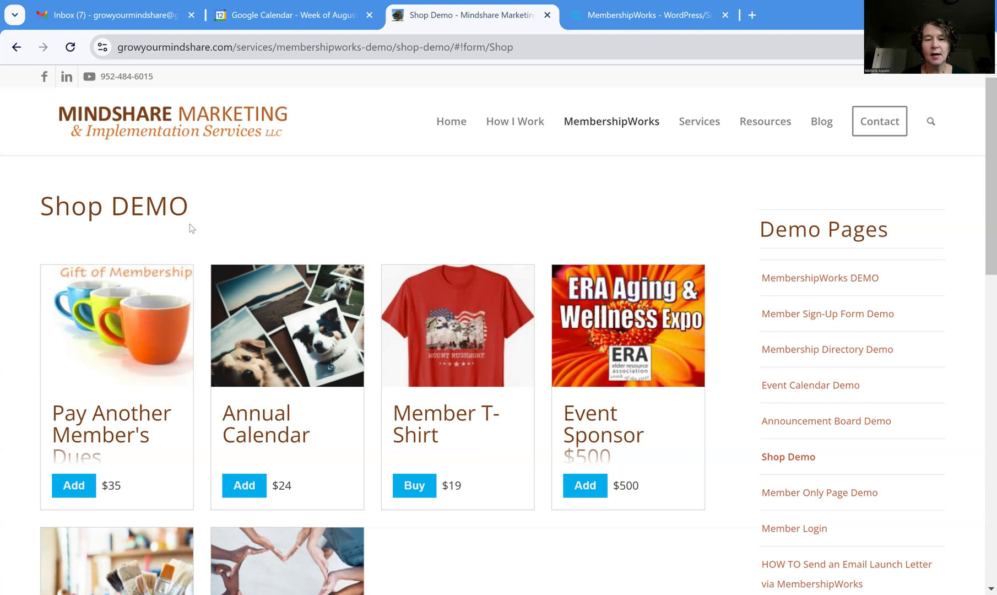
scroll(517, 514, "down", 2)
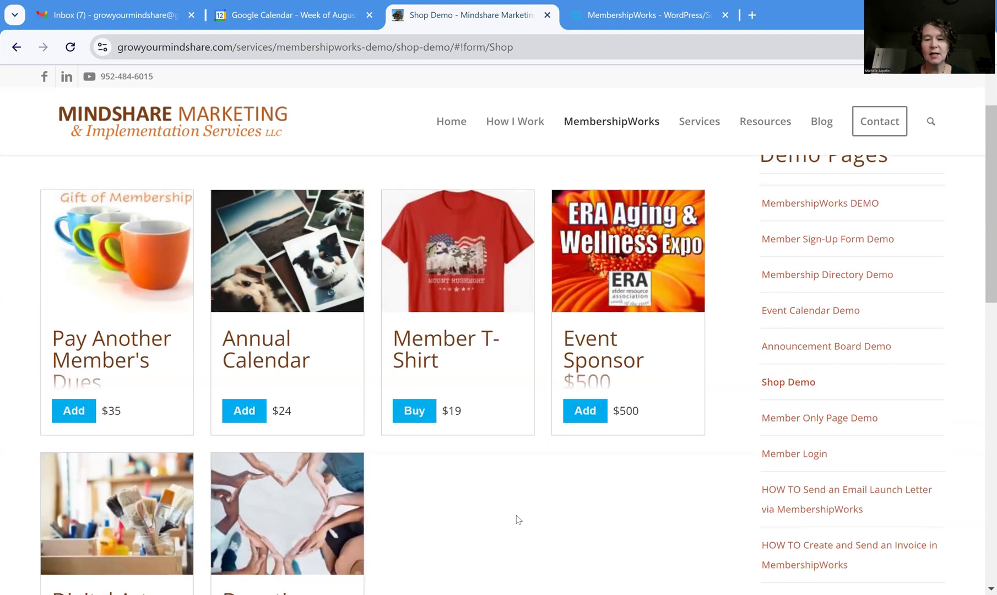
scroll(459, 460, "down", 3)
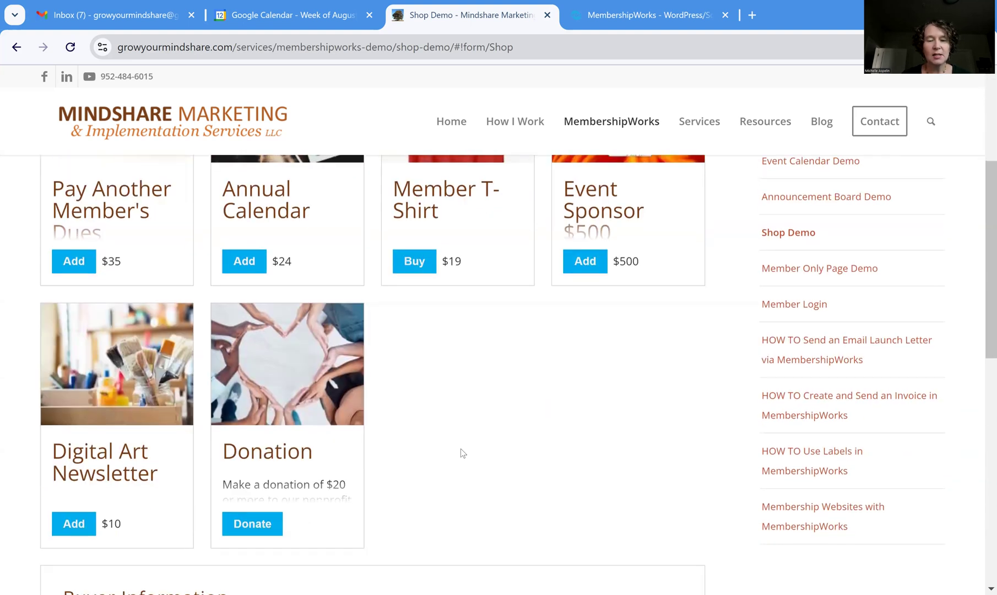
scroll(463, 453, "up", 3)
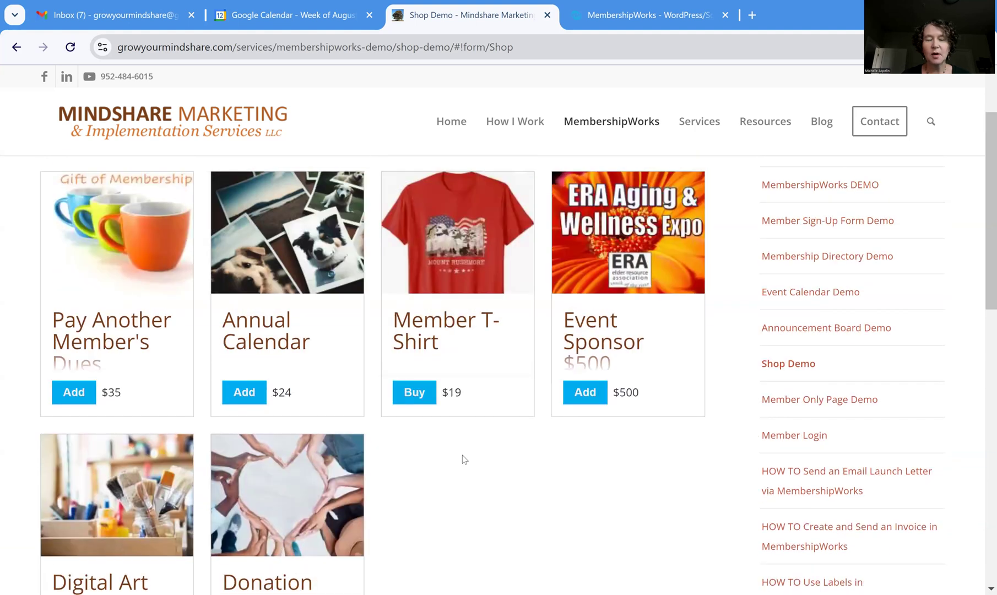
scroll(464, 459, "up", 1)
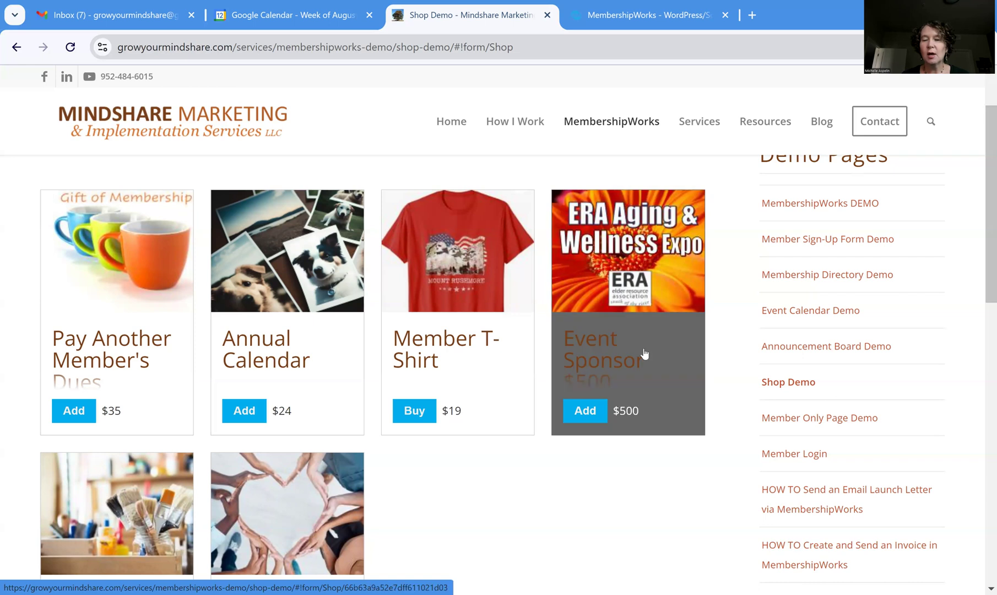
scroll(509, 460, "down", 4)
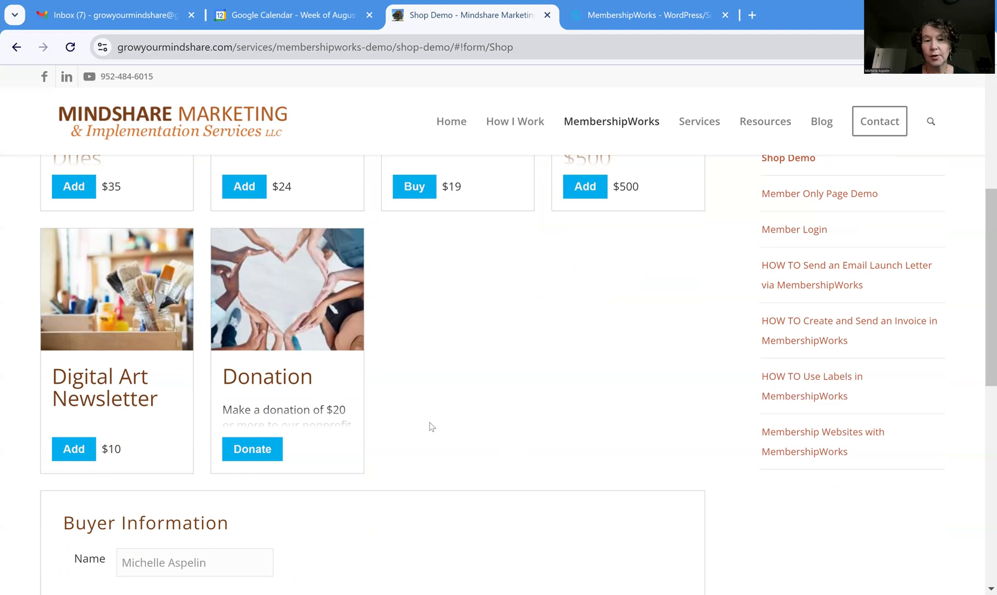
Add a $50 Donation to the cart and scroll down to the shipping and payment options
left_click(294, 321)
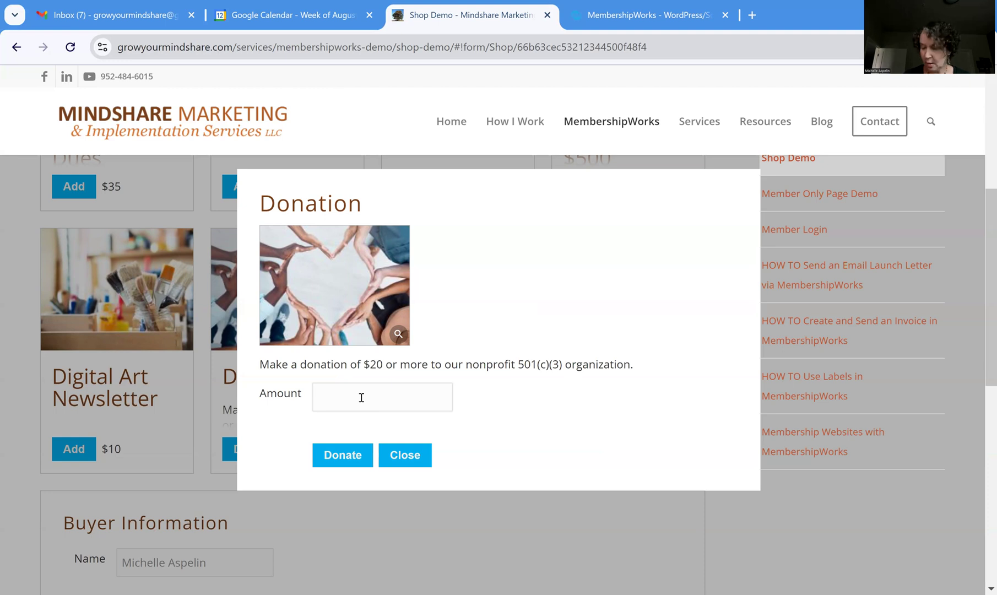
left_click(362, 397)
type("50")
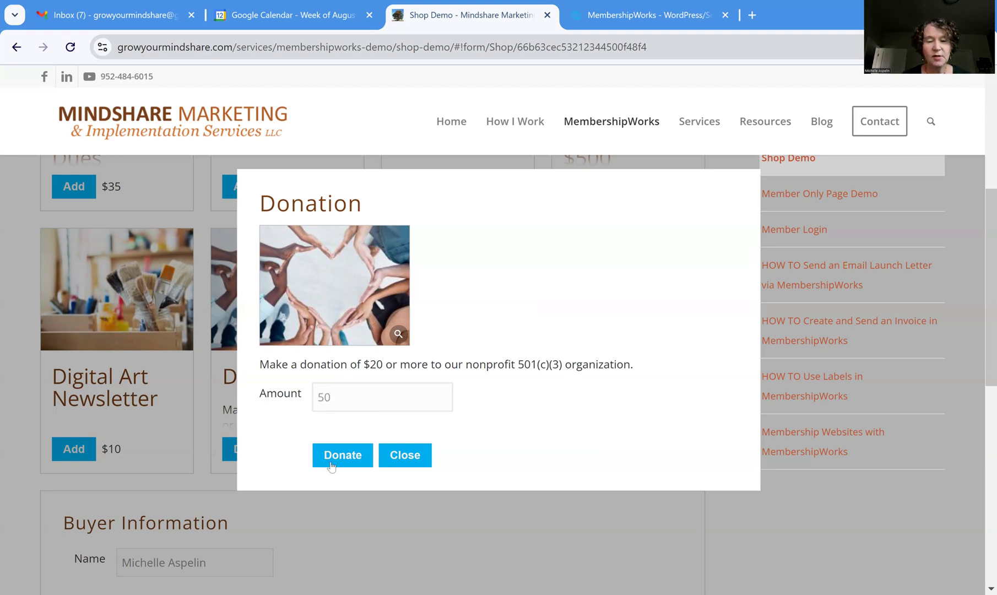
left_click(341, 461)
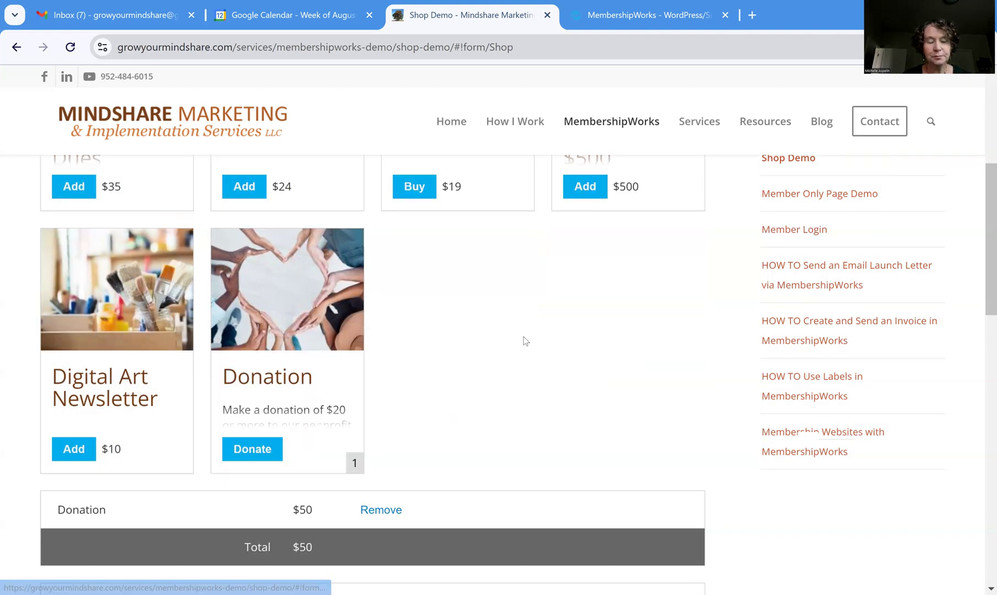
scroll(525, 338, "down", 3)
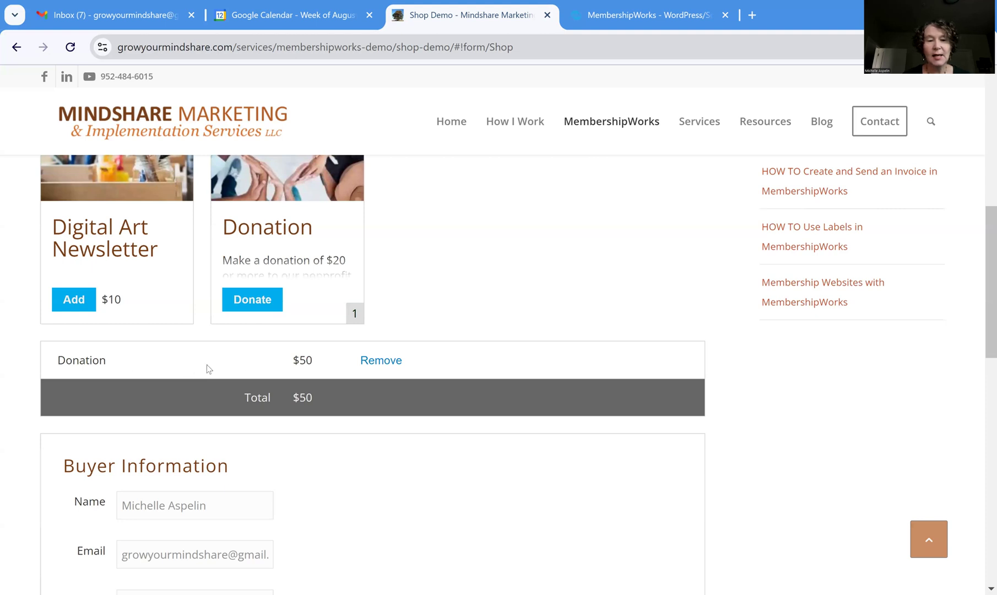
scroll(501, 439, "down", 3)
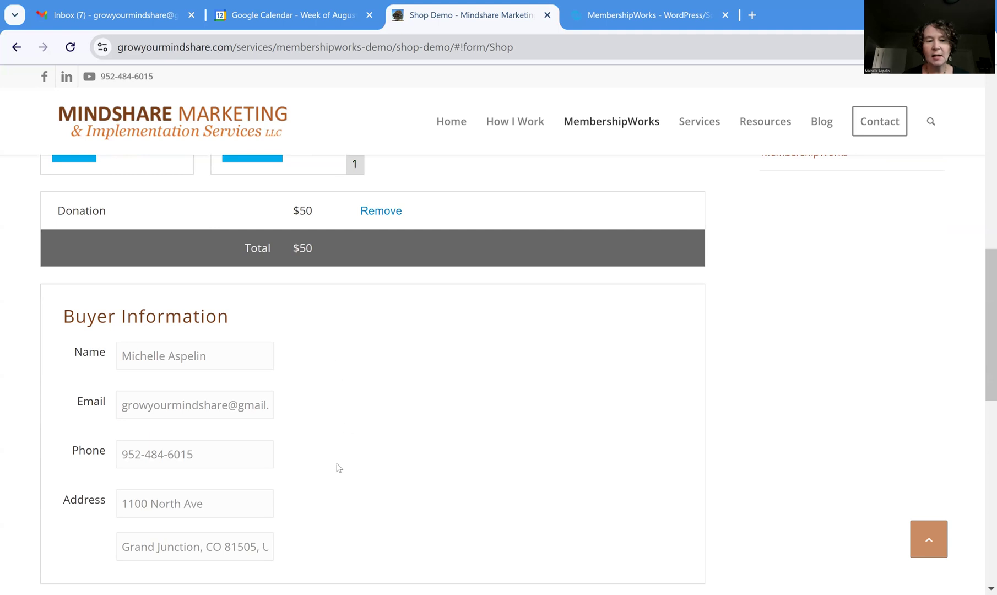
scroll(337, 410, "down", 2)
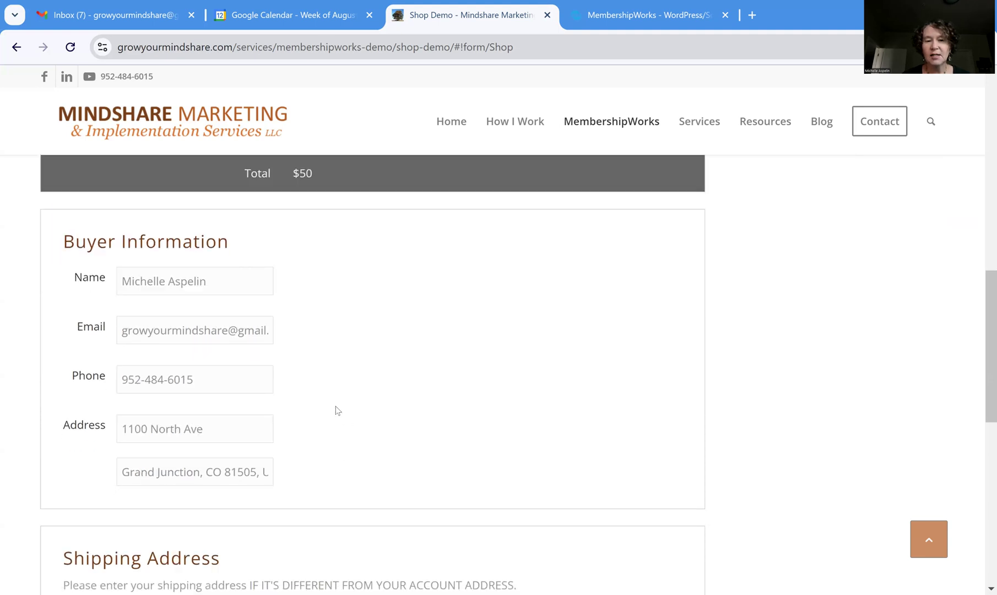
scroll(337, 410, "down", 3)
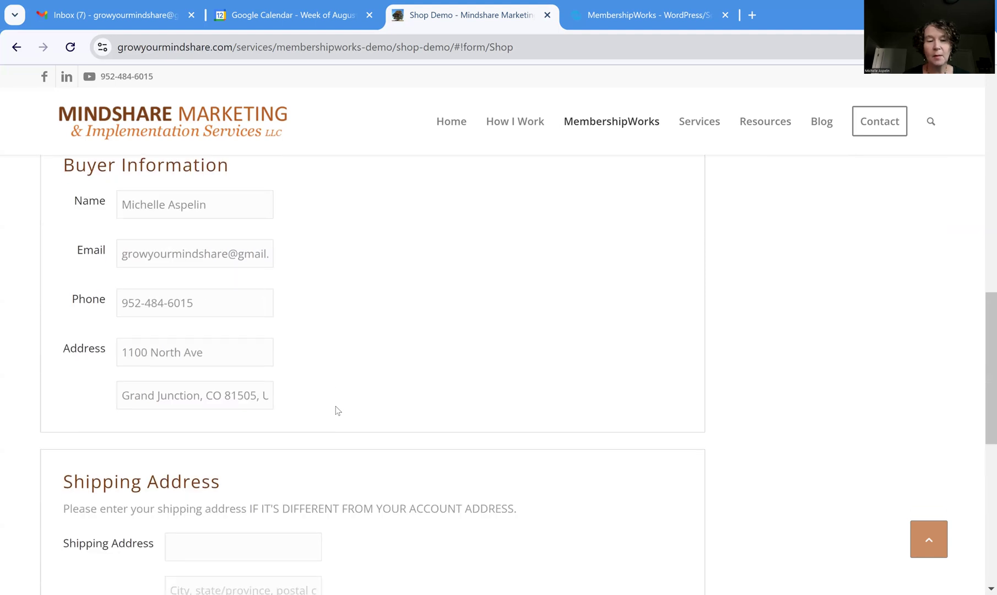
scroll(369, 347, "down", 3)
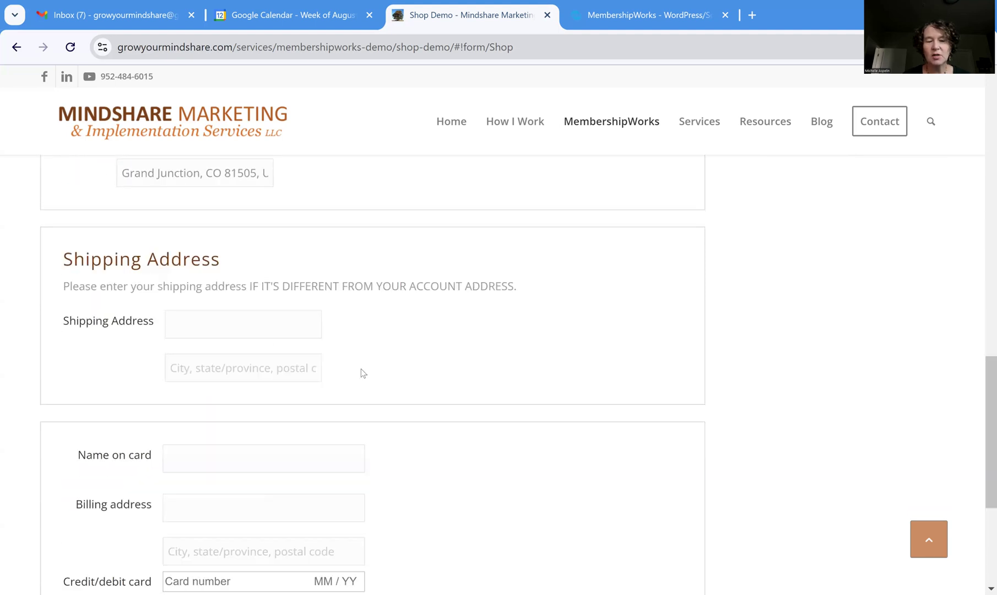
scroll(466, 359, "down", 1)
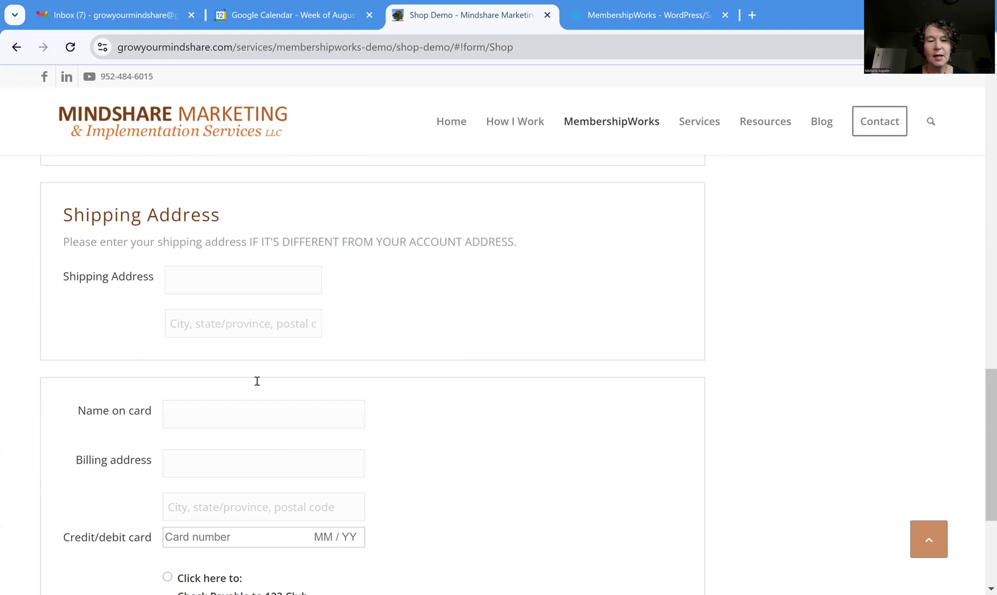
scroll(246, 476, "down", 2)
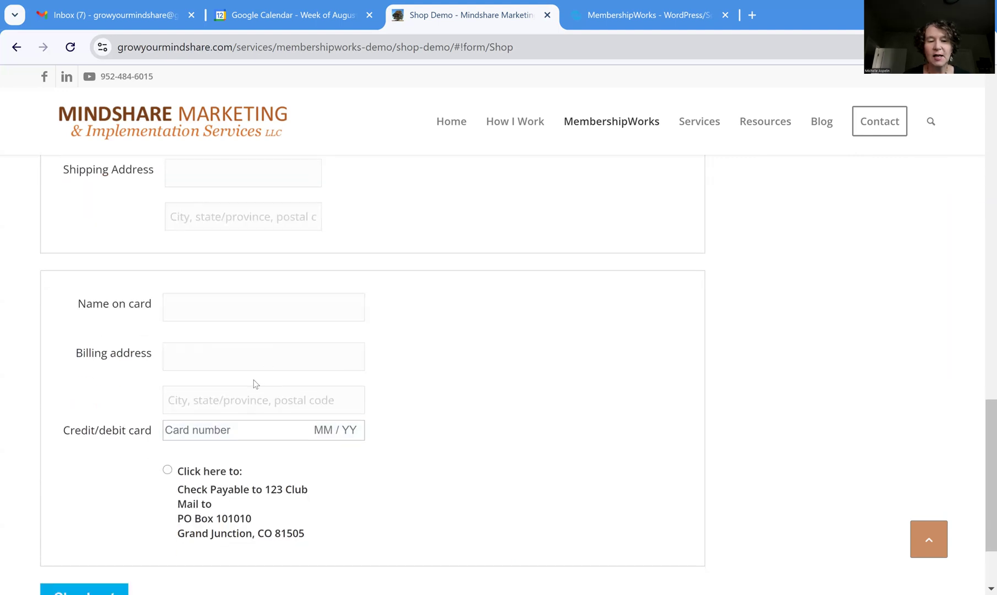
scroll(253, 380, "down", 1)
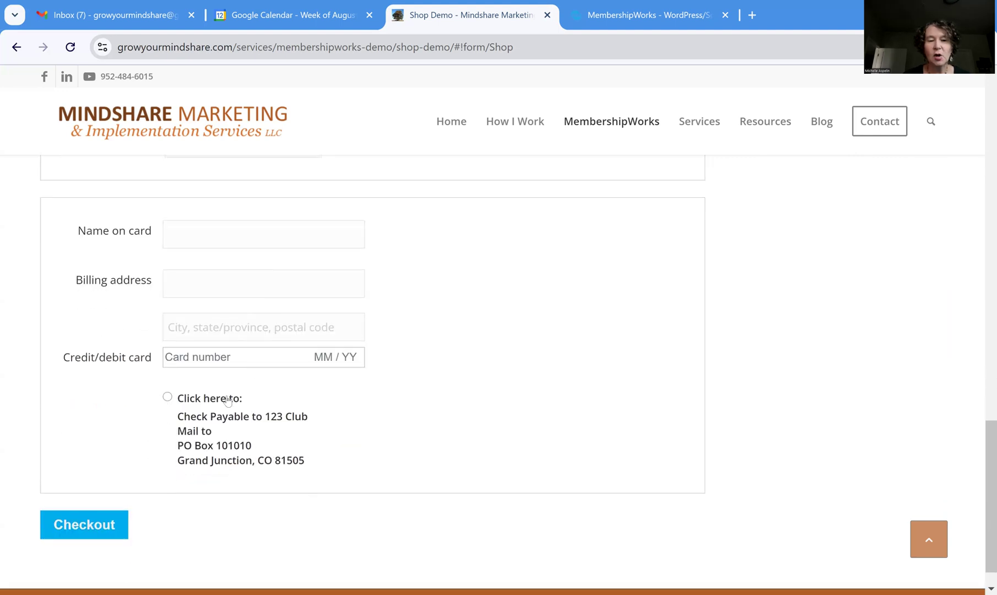
Choose pay by mailed check, submit the $50 donation order, and review the thank-you summary
left_click(167, 398)
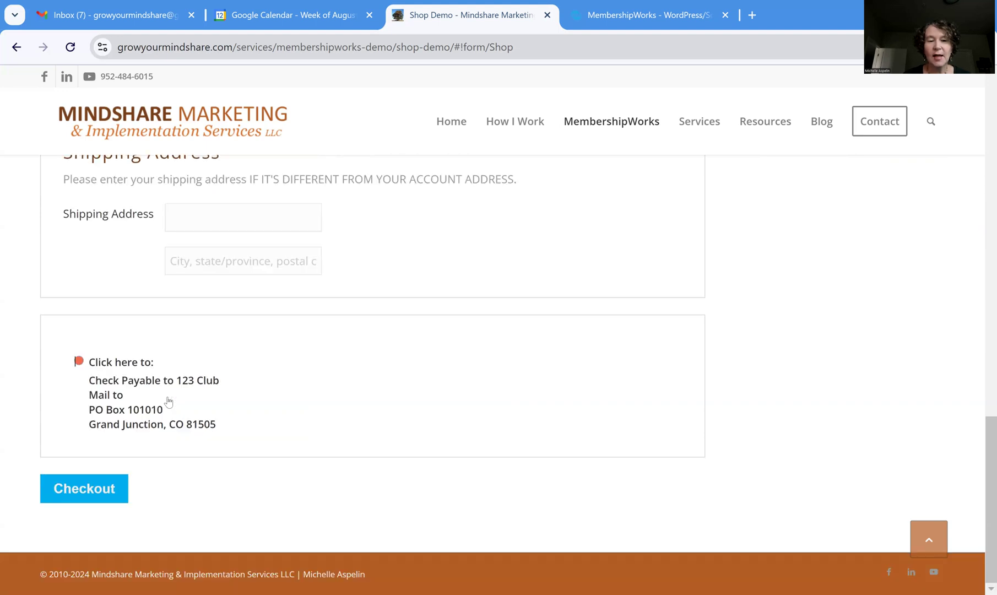
left_click(75, 484)
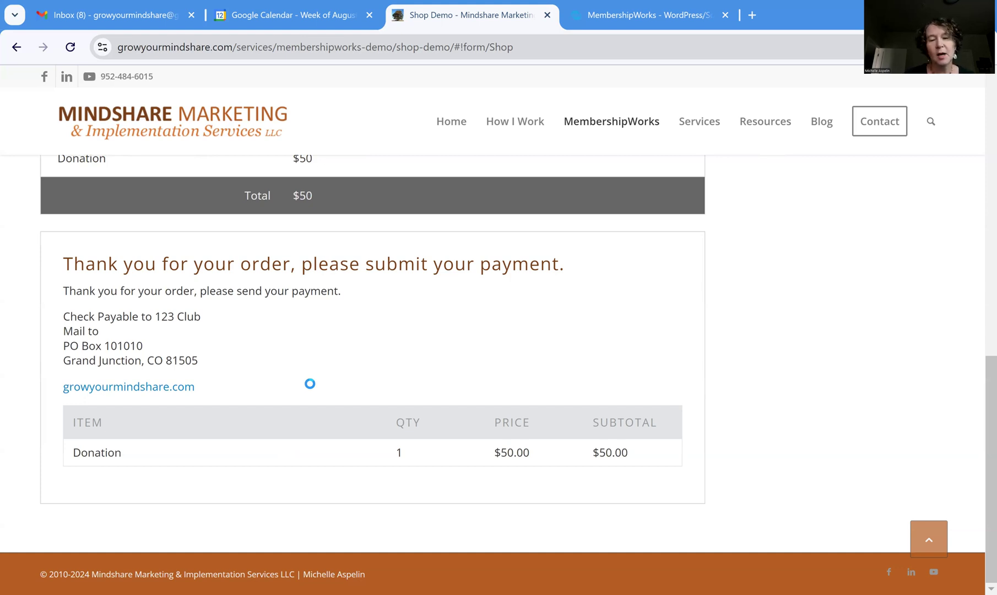
scroll(309, 384, "up", 7)
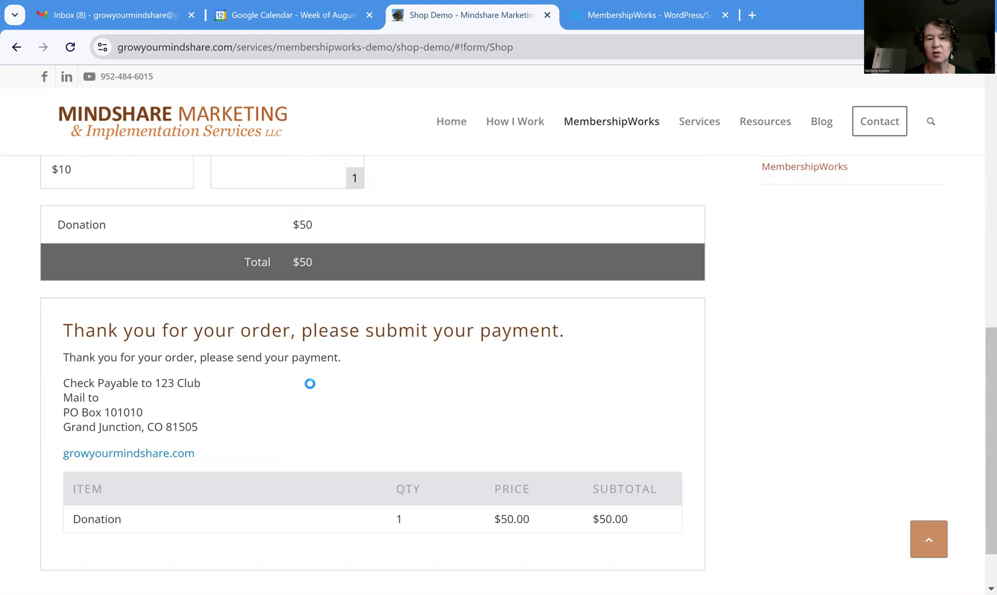
scroll(510, 342, "up", 4)
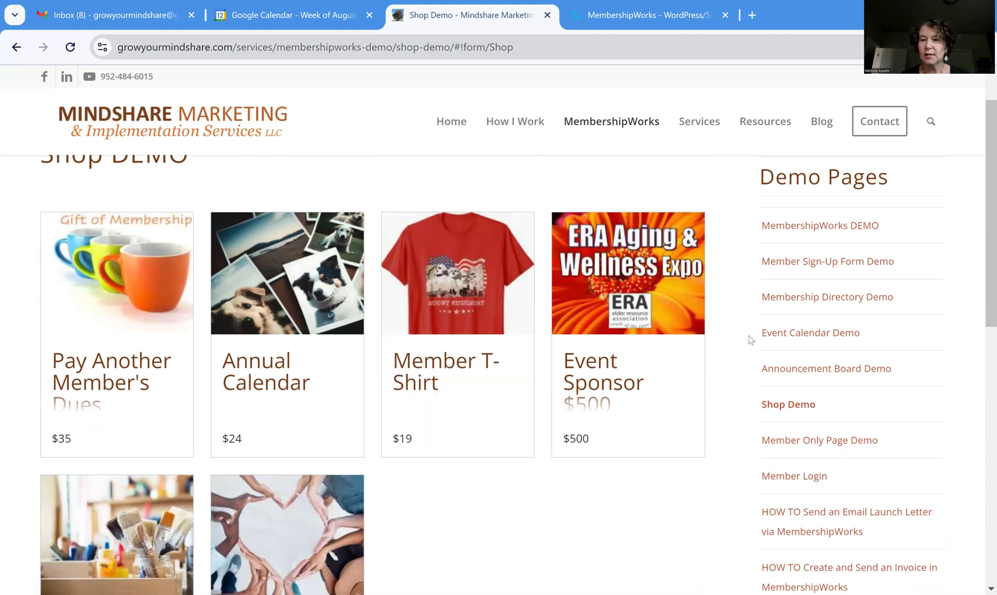
Sign out via Member Login and return to Shop Demo, where Member T-Shirt and Event Sponsor need sign-in
left_click(797, 477)
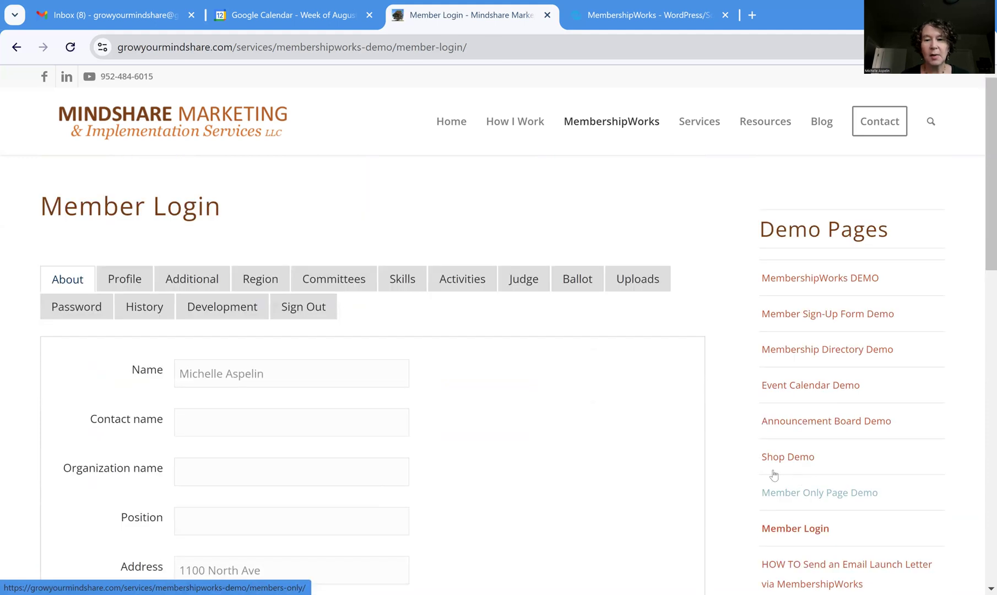
left_click(322, 311)
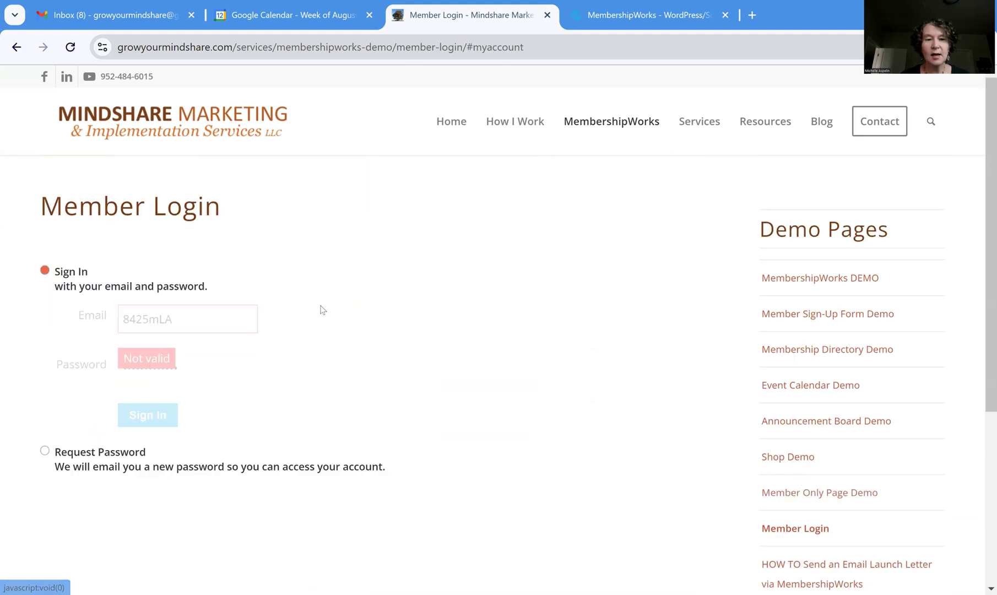
mouse_move(633, 141)
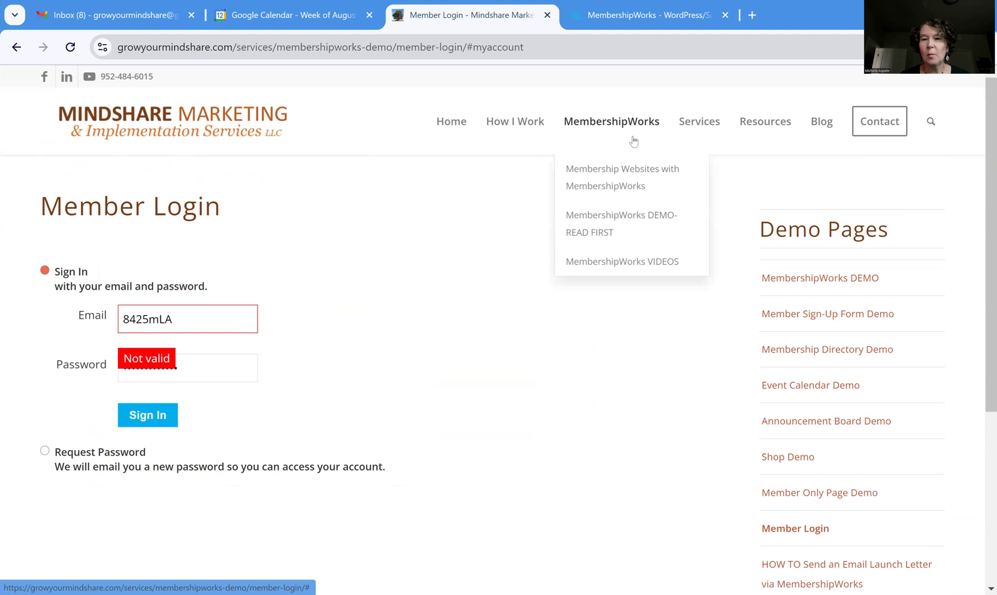
mouse_move(560, 248)
left_click(460, 332)
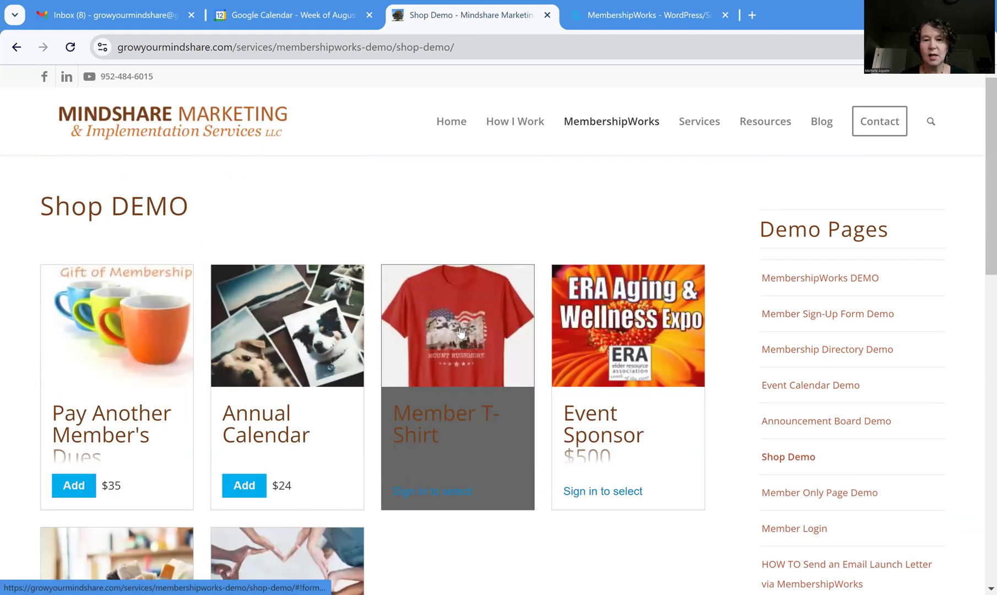
scroll(507, 469, "down", 3)
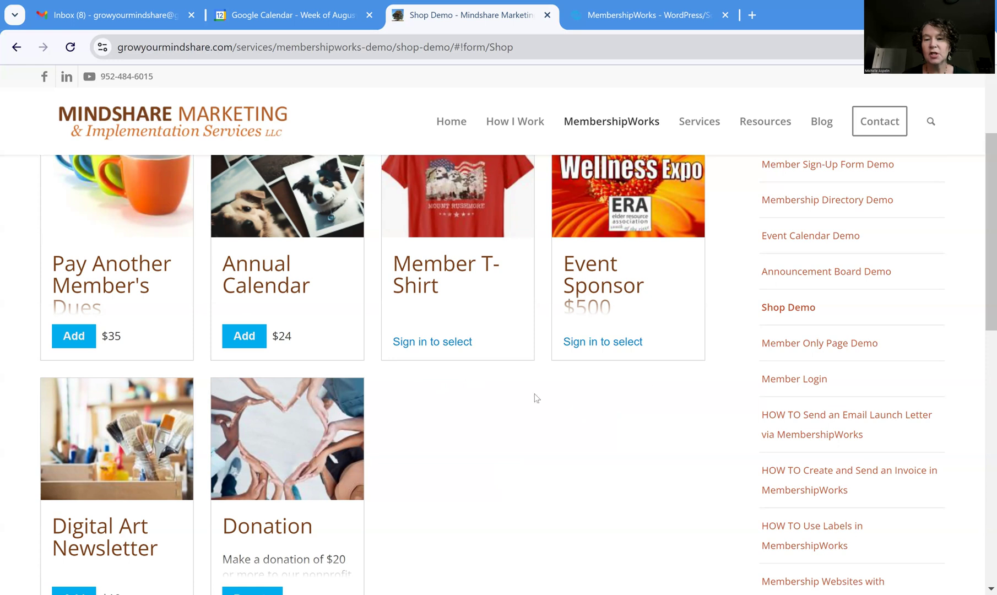
scroll(643, 476, "up", 2)
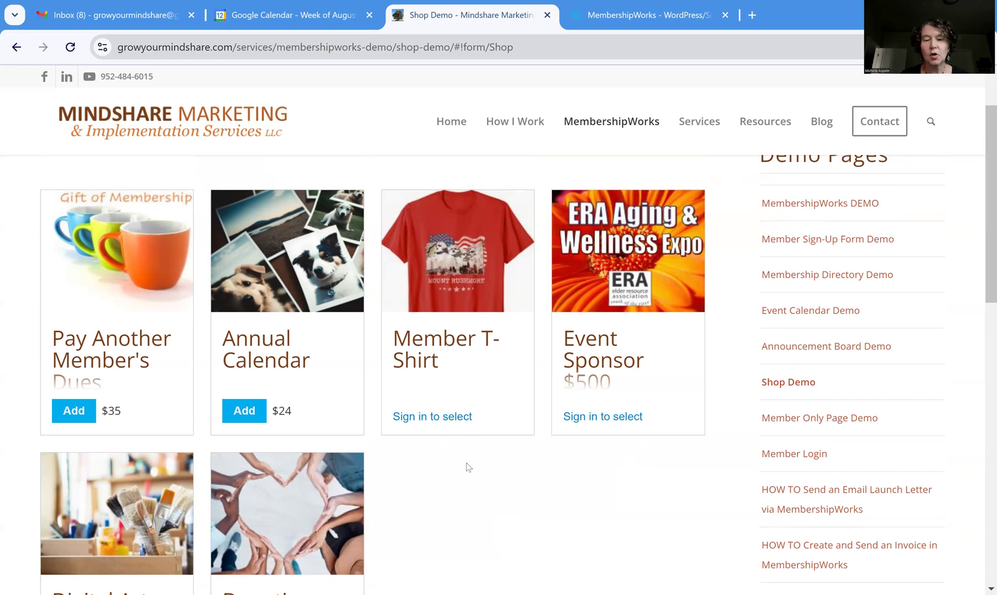
From the Member T-Shirt's sign-in prompt, log in with the member's e-mail and password
left_click(451, 422)
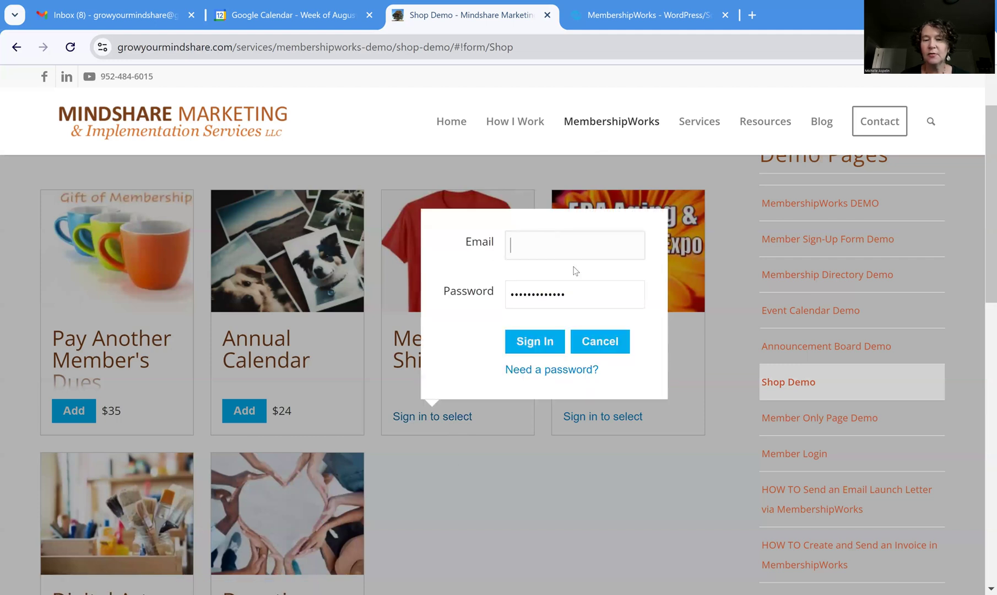
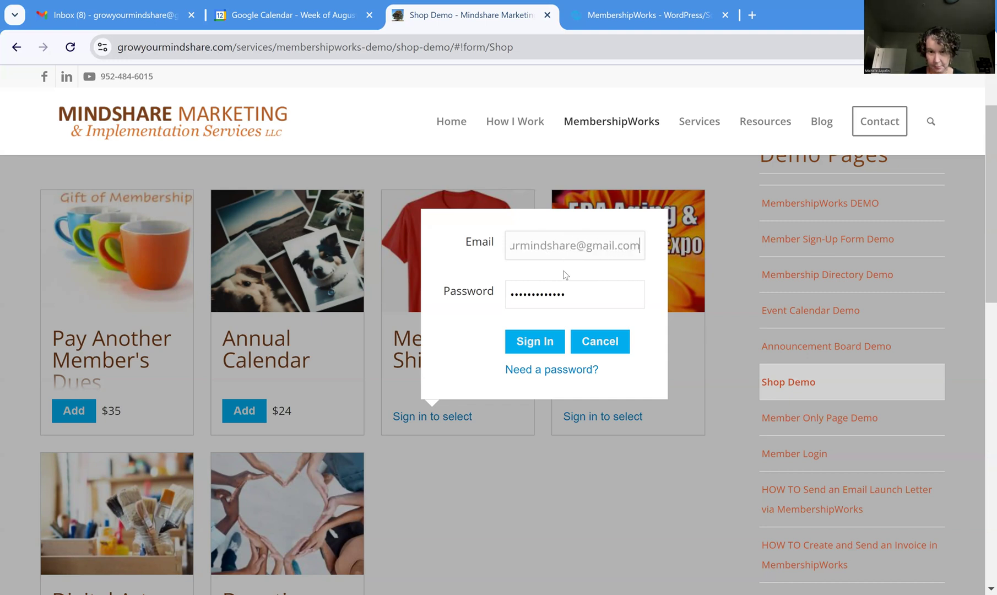
key("Tab")
type("m")
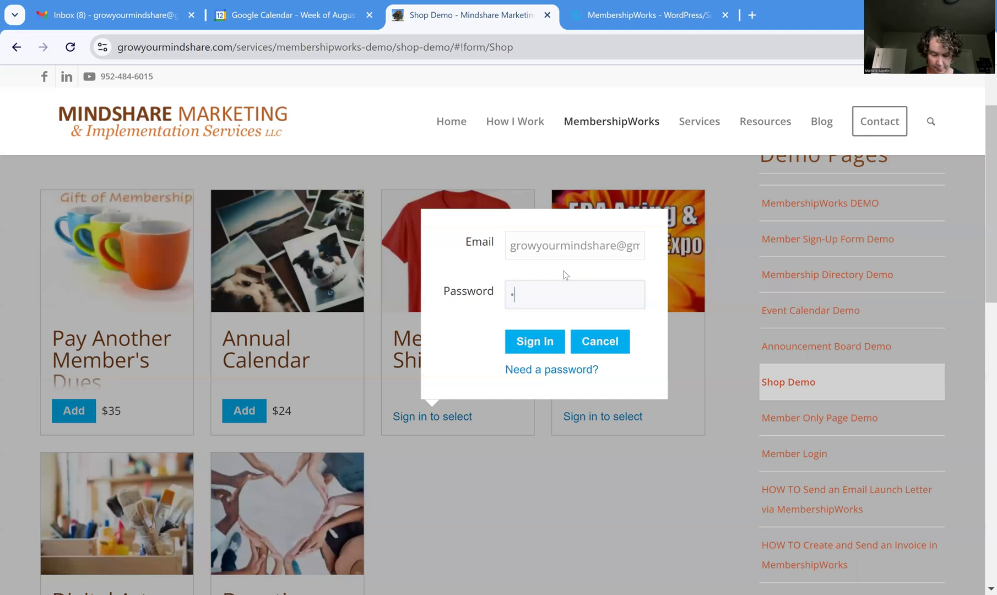
type("****")
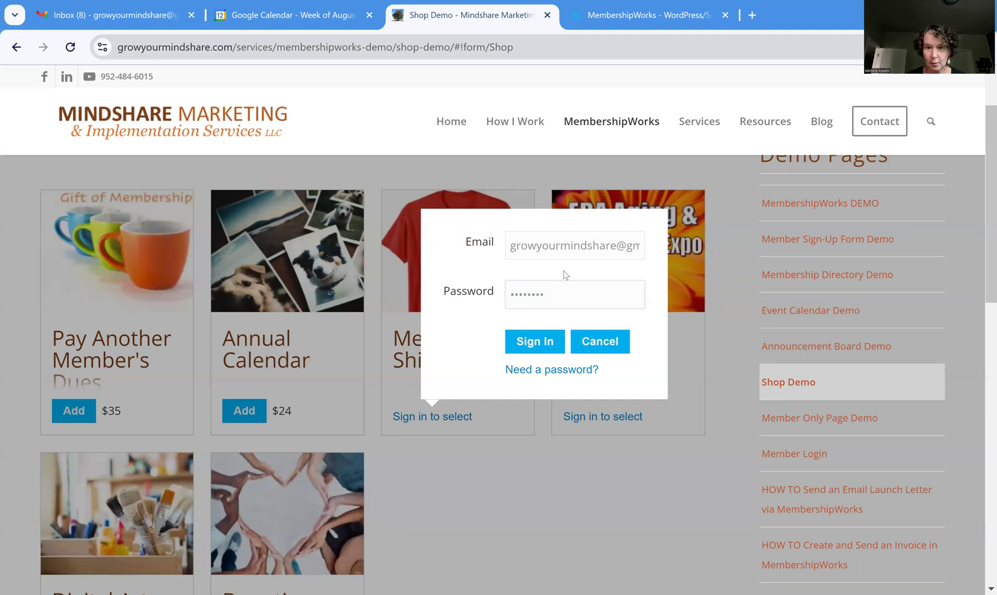
double_click(504, 299)
type("*******")
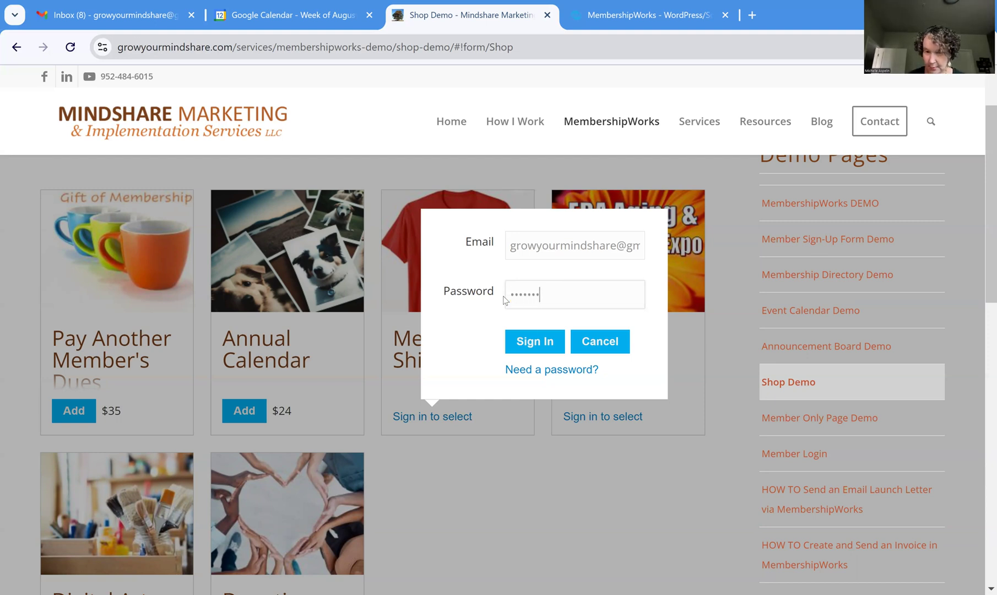
left_click(545, 340)
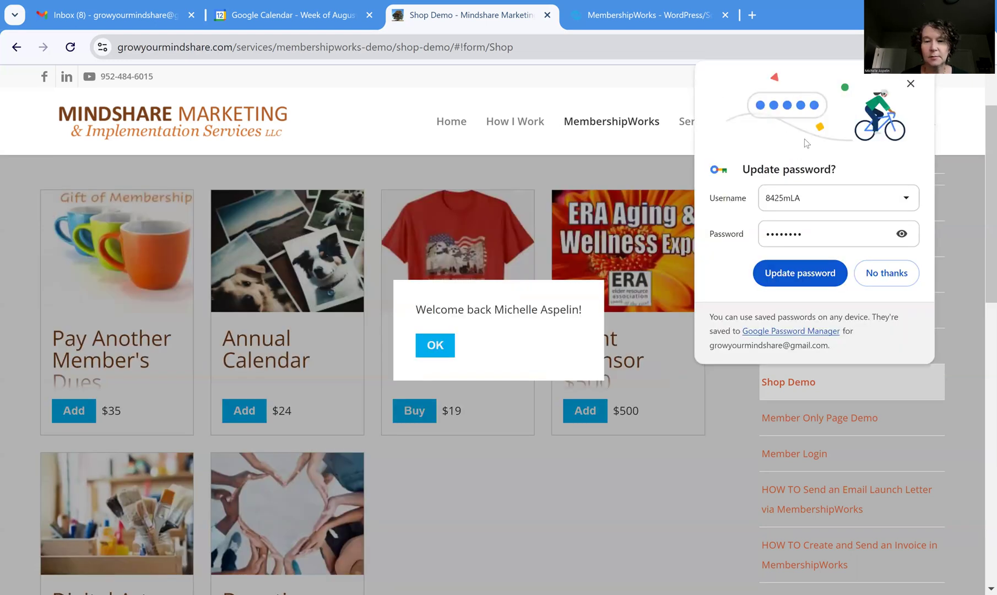
Dismiss the welcome-back message and review the prefilled Buyer Information
left_click(442, 344)
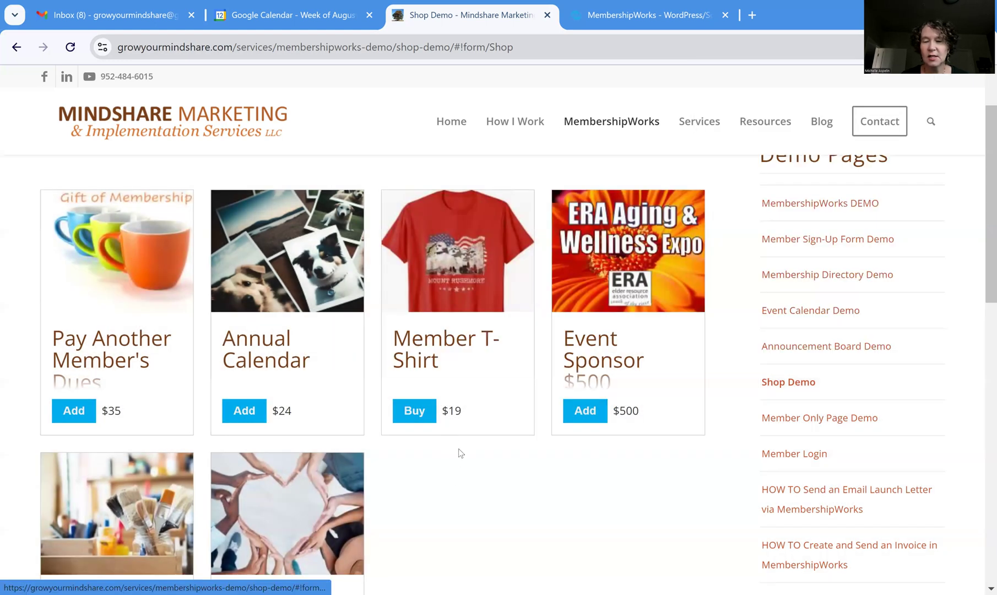
scroll(465, 446, "down", 3)
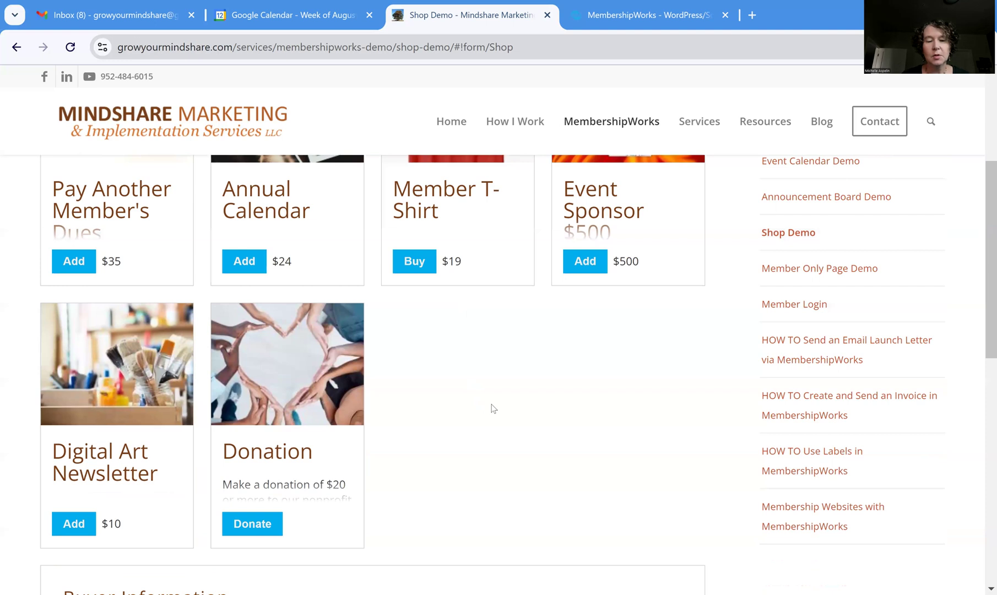
scroll(496, 400, "down", 4)
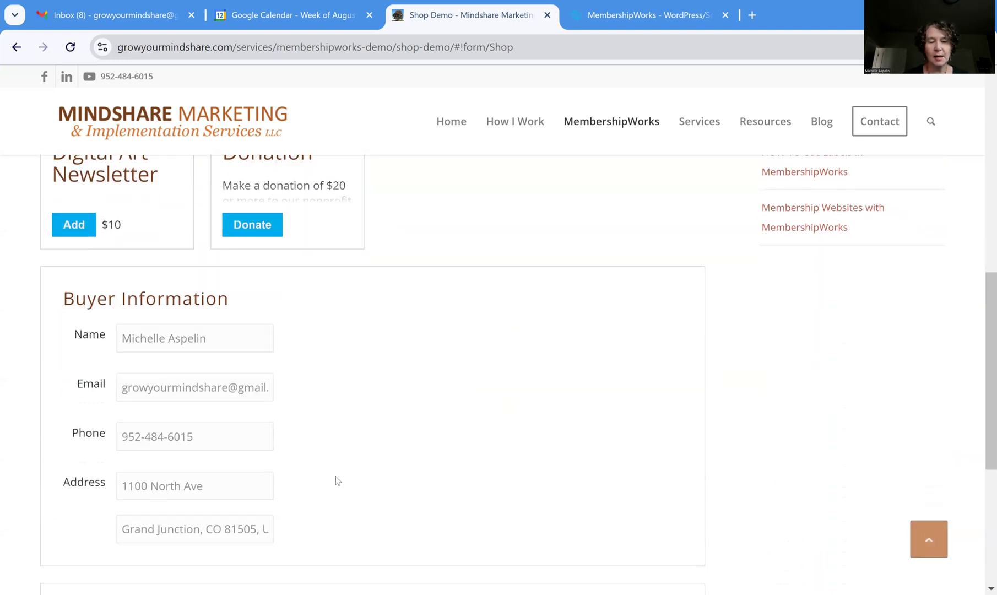
scroll(340, 456, "up", 5)
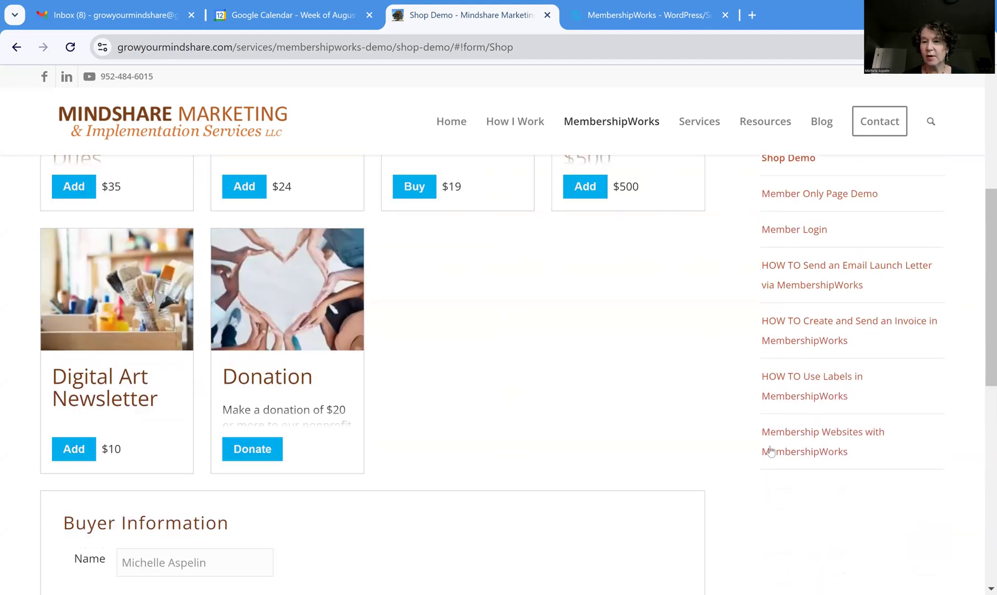
Sign out from Member Login and browse the Shop Demo page again
left_click(805, 305)
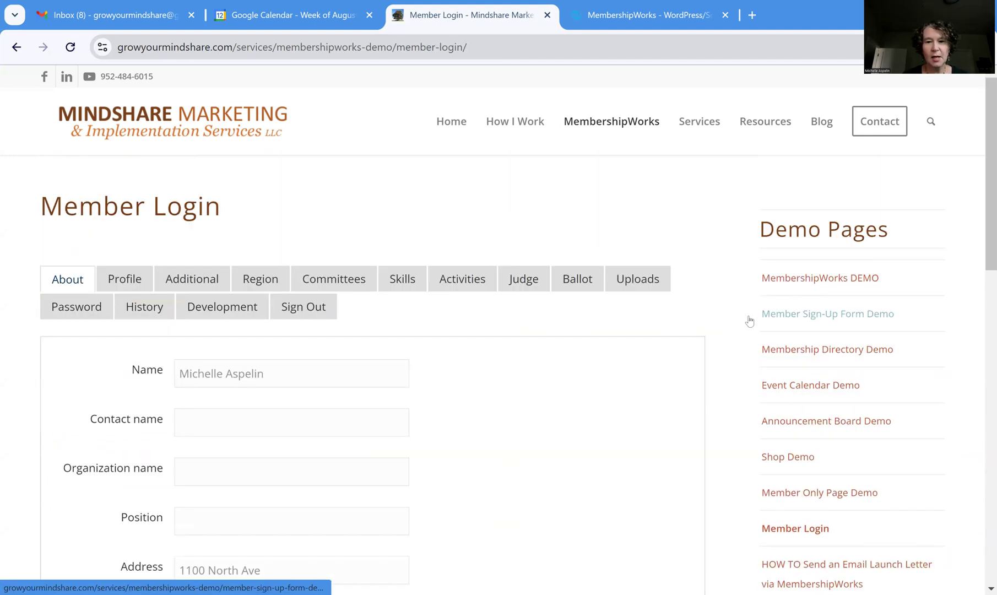
left_click(327, 315)
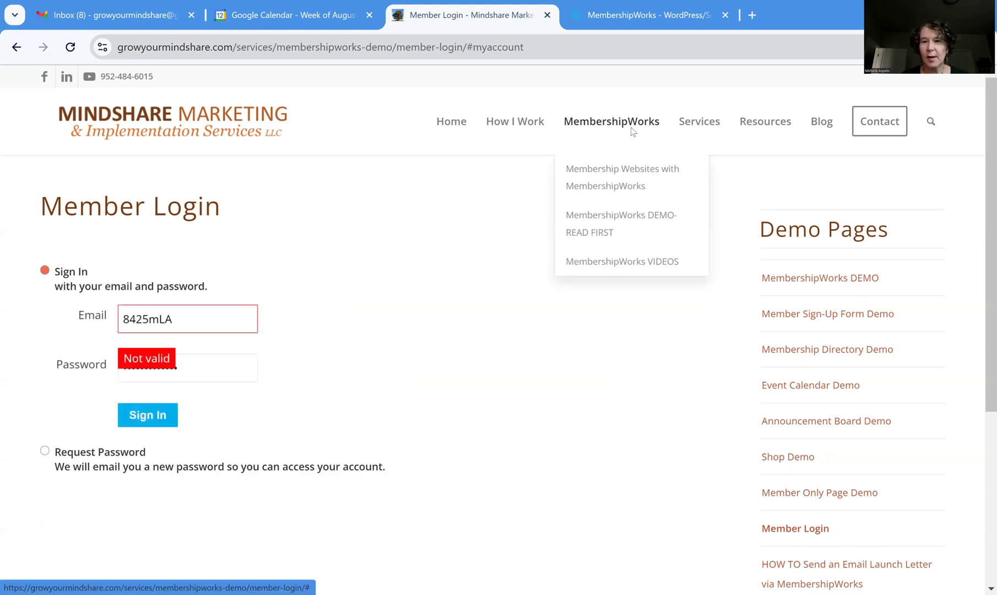
mouse_move(646, 146)
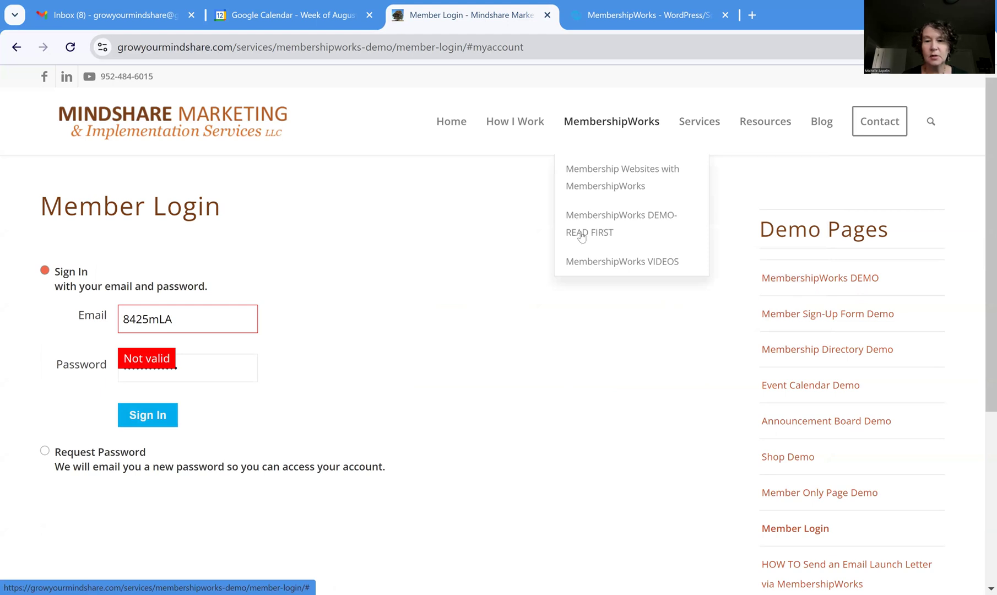
left_click(465, 334)
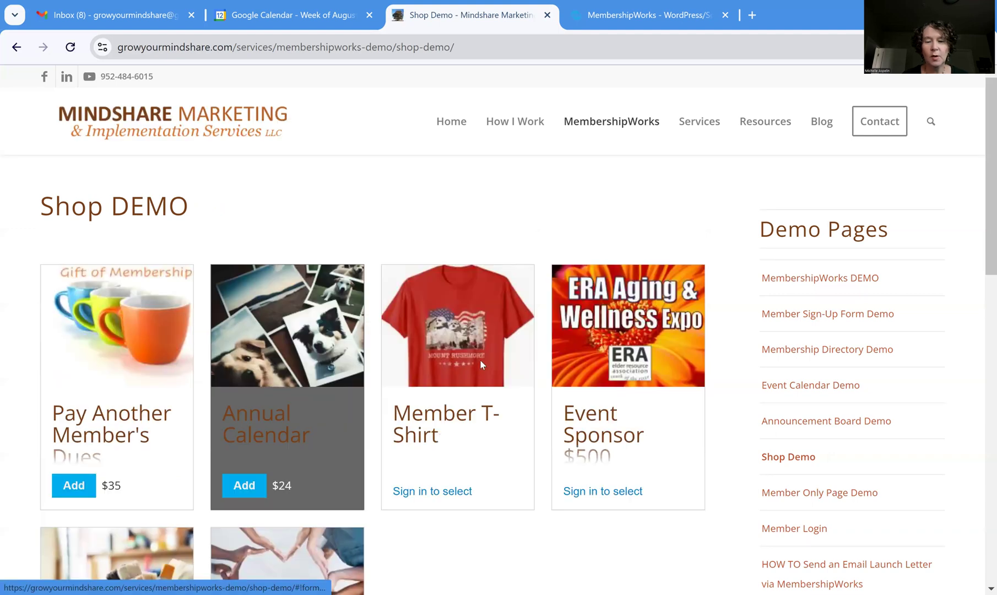
scroll(489, 350, "down", 6)
scroll(337, 341, "down", 3)
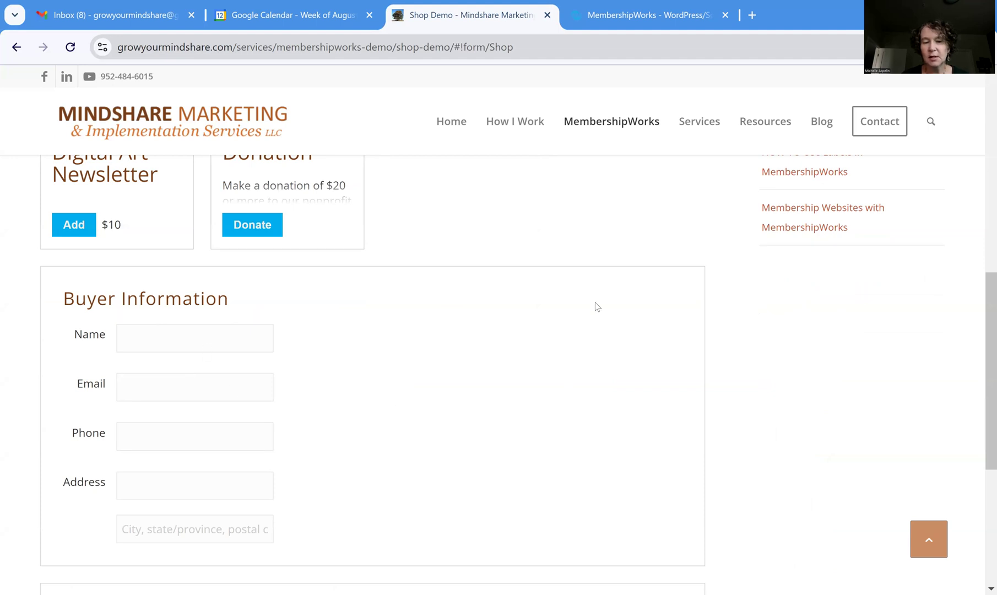
scroll(606, 308, "down", 2)
scroll(605, 306, "down", 3)
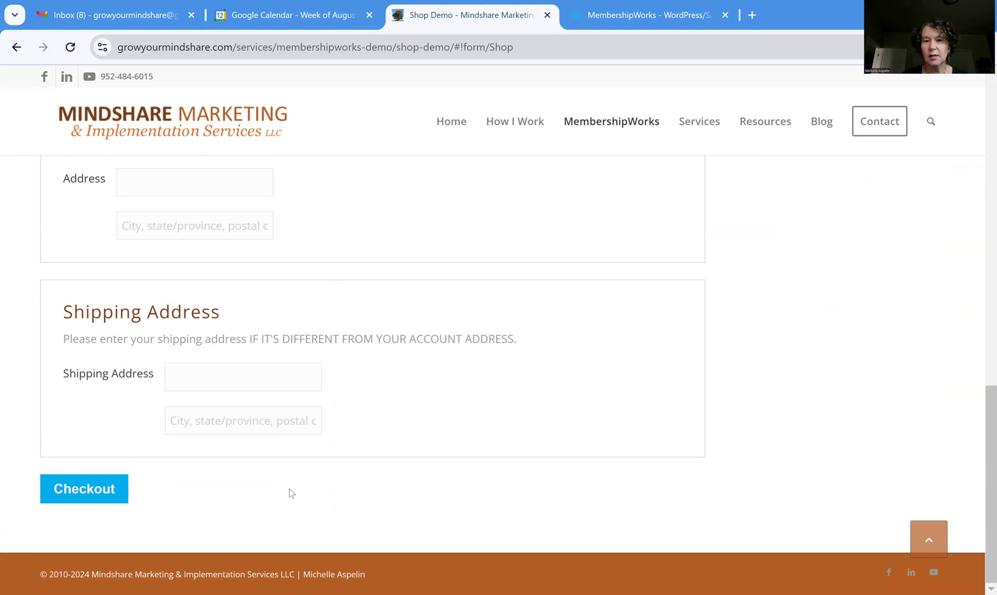
scroll(654, 407, "up", 6)
scroll(654, 407, "up", 4)
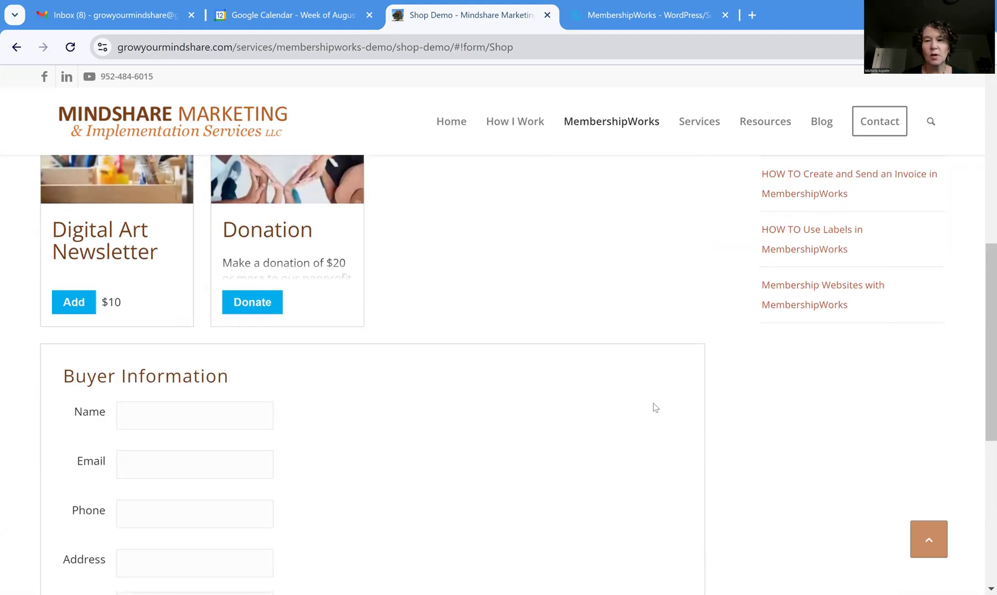
scroll(652, 407, "up", 1)
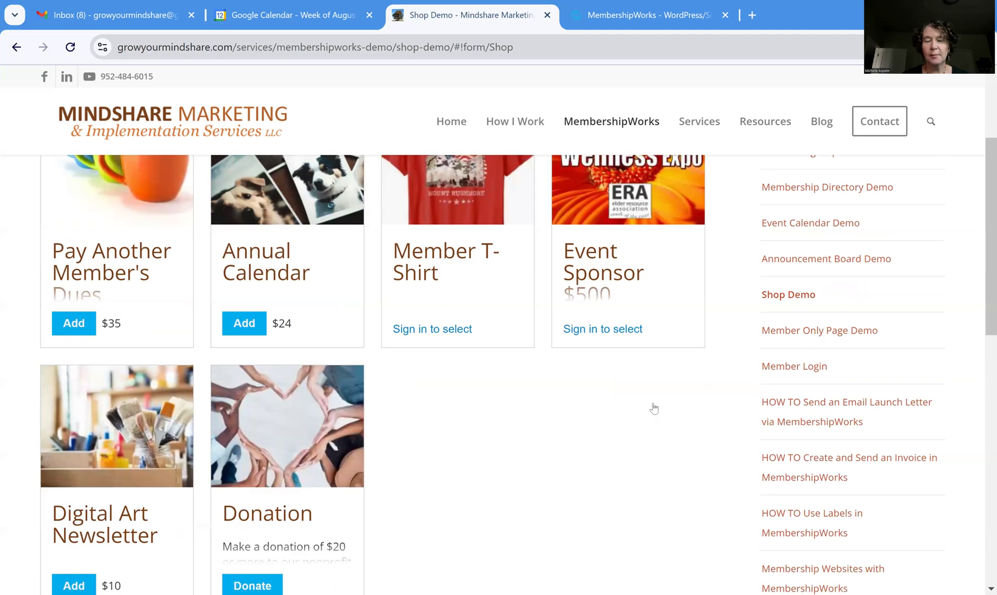
scroll(576, 514, "up", 2)
On the MembershipWorks site, use Customer Sign In for the admin and open Forms Carts Donations
left_click(693, 21)
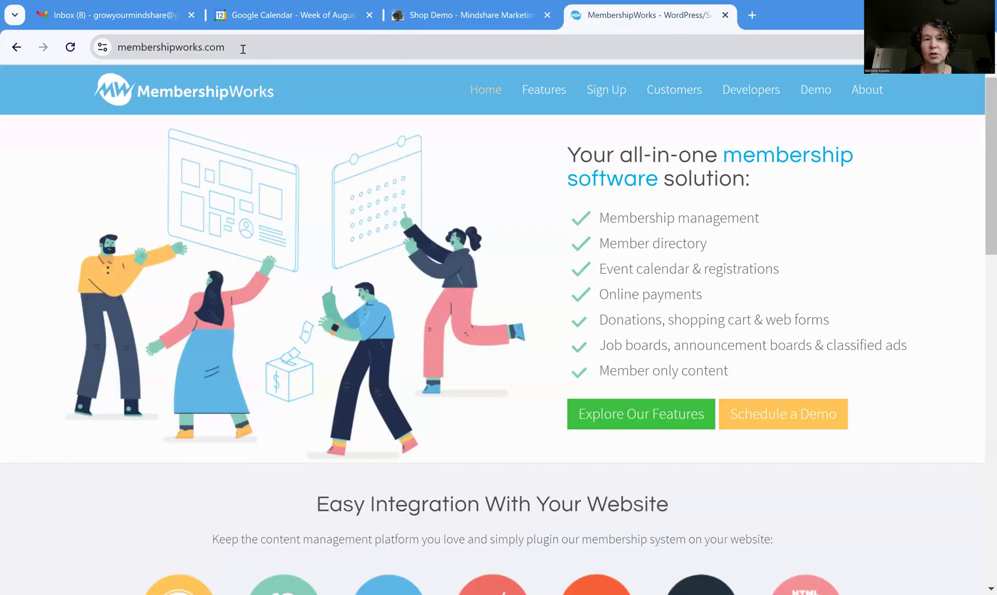
mouse_move(676, 95)
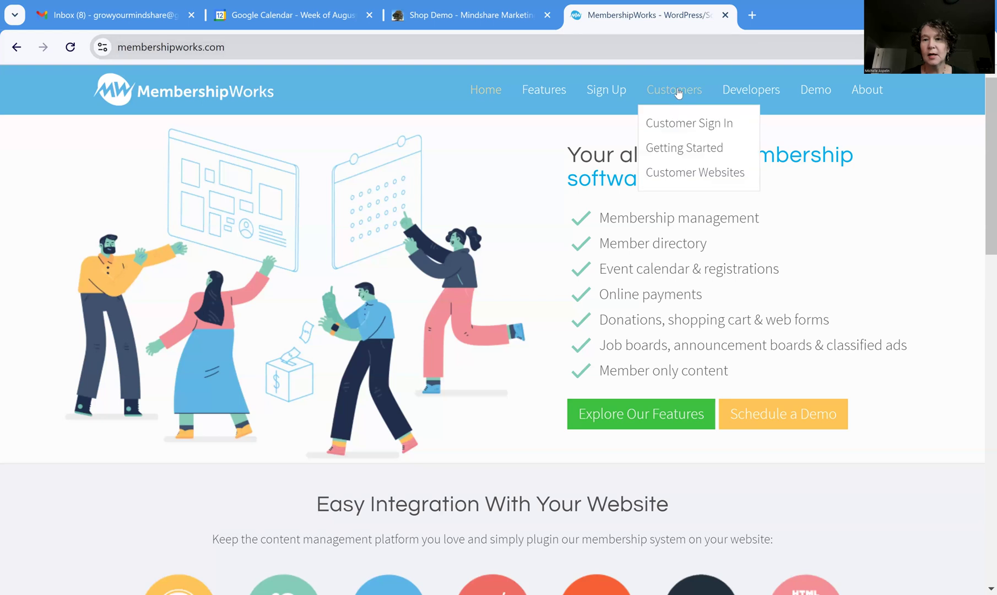
left_click(742, 122)
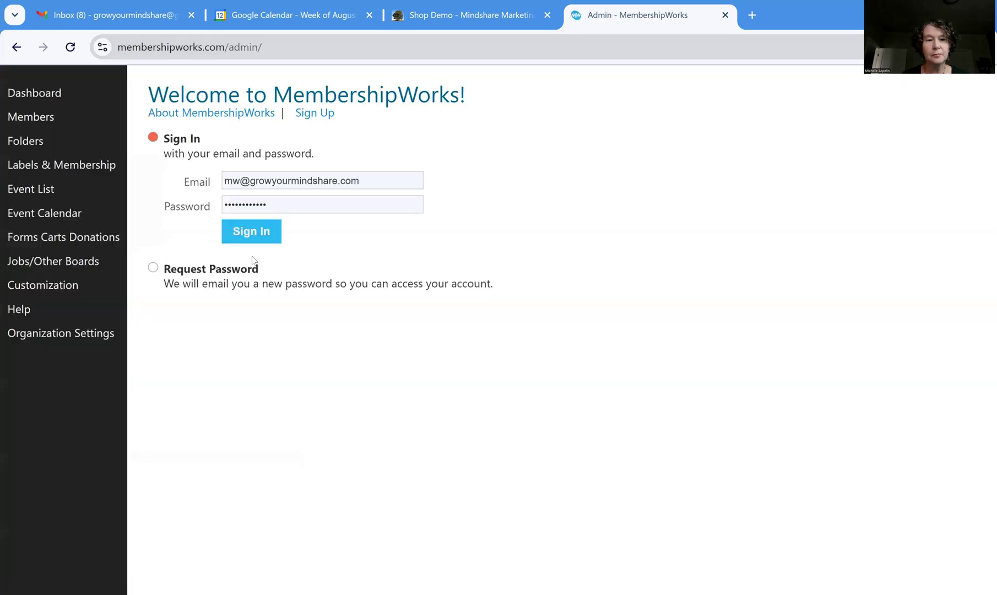
left_click(252, 232)
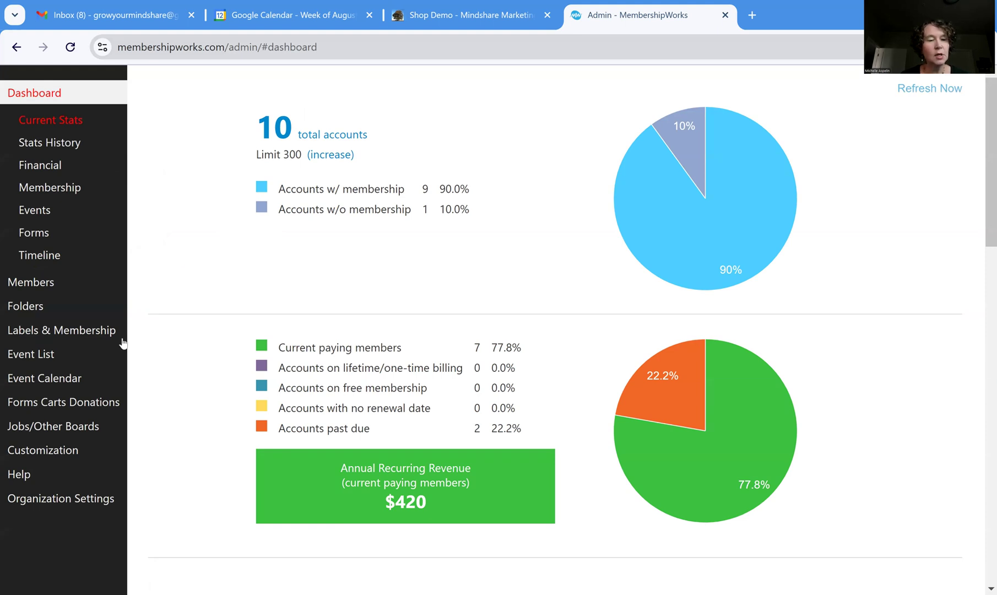
left_click(104, 406)
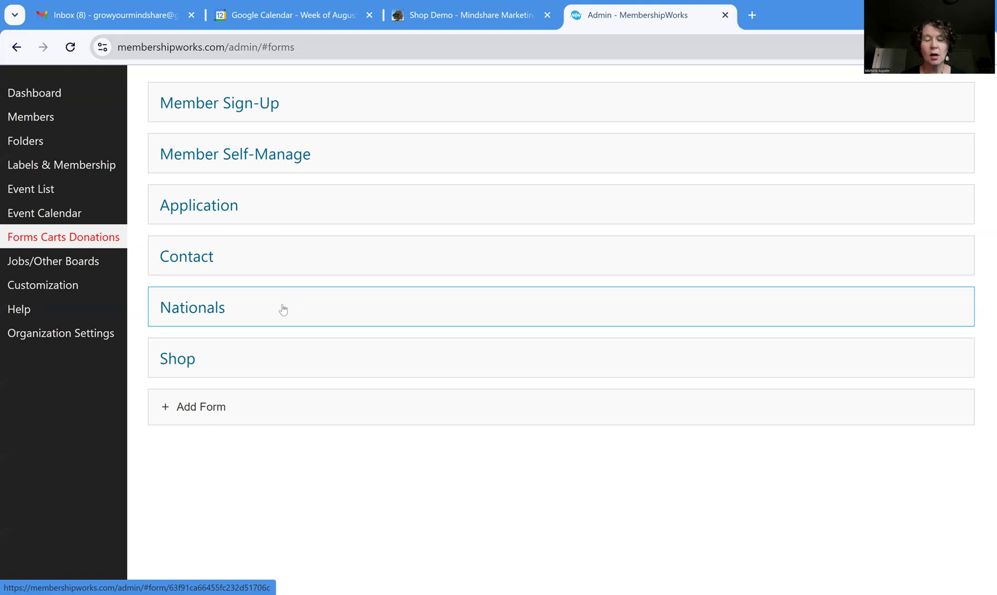
Review the Nationals form's template and items (Main Event Sponsor $500, Standard Booth $300), ending on its Dashboard
left_click(245, 311)
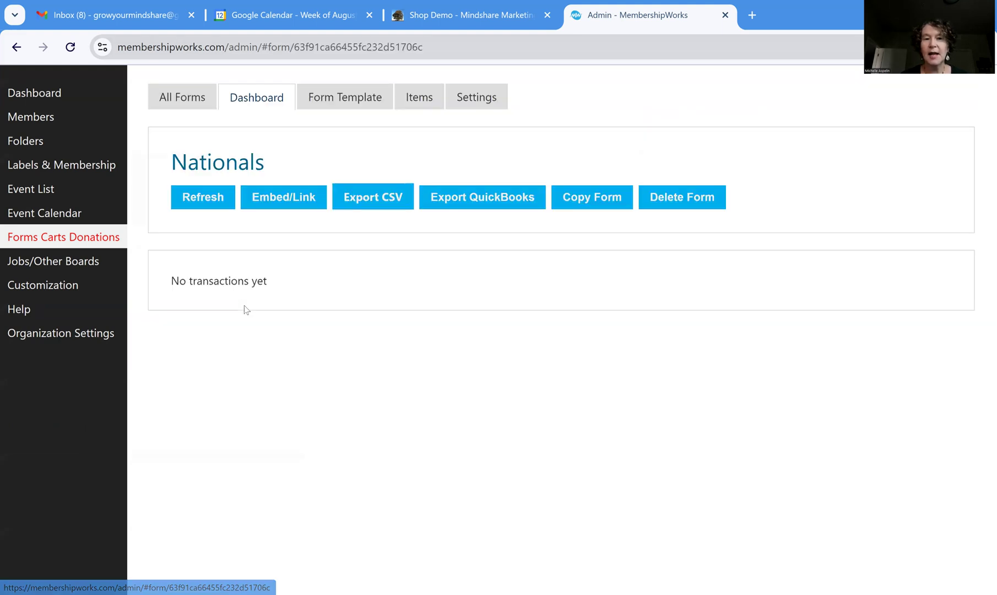
left_click(349, 98)
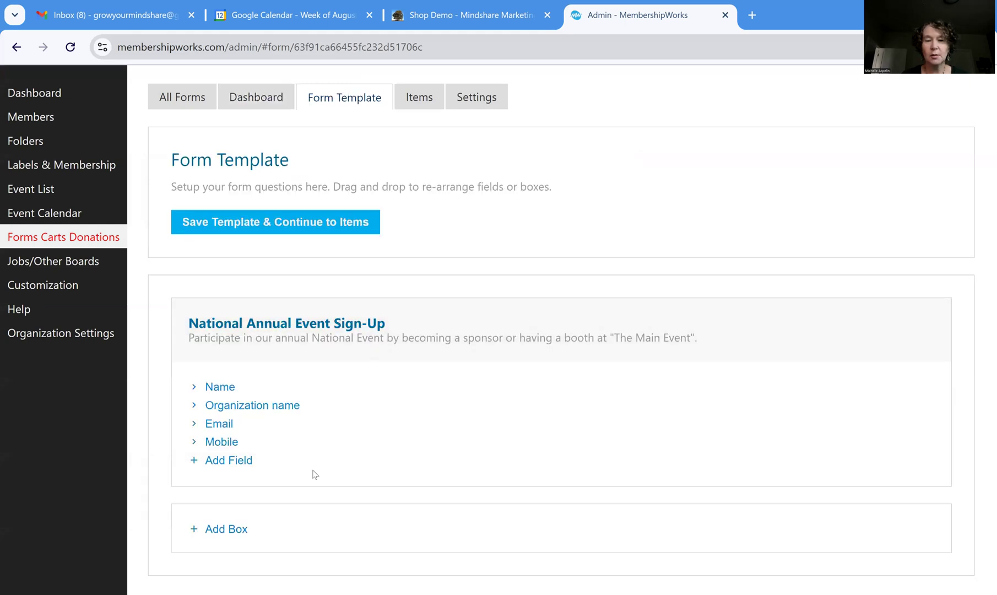
left_click(430, 105)
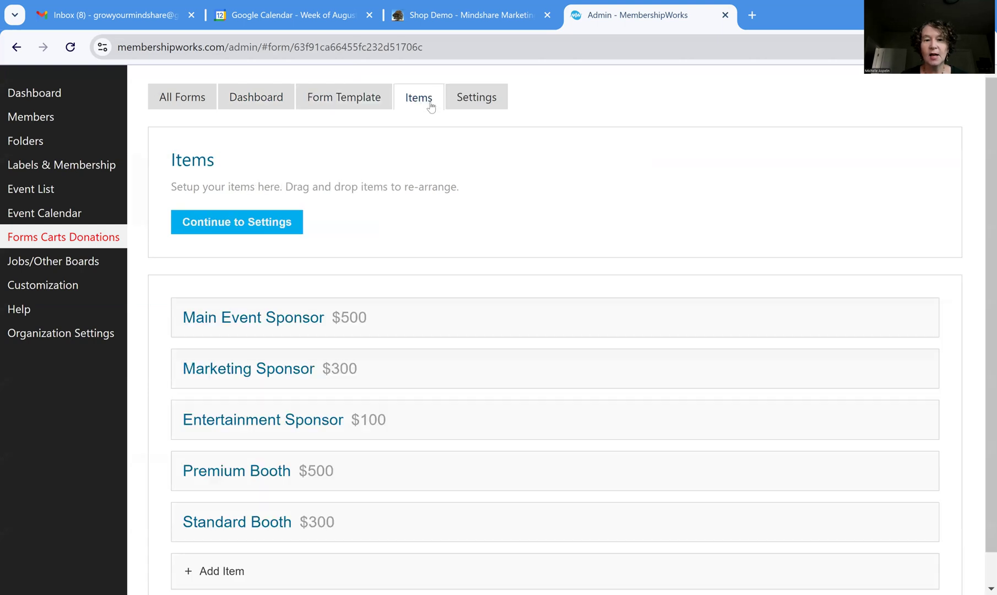
scroll(462, 345, "down", 1)
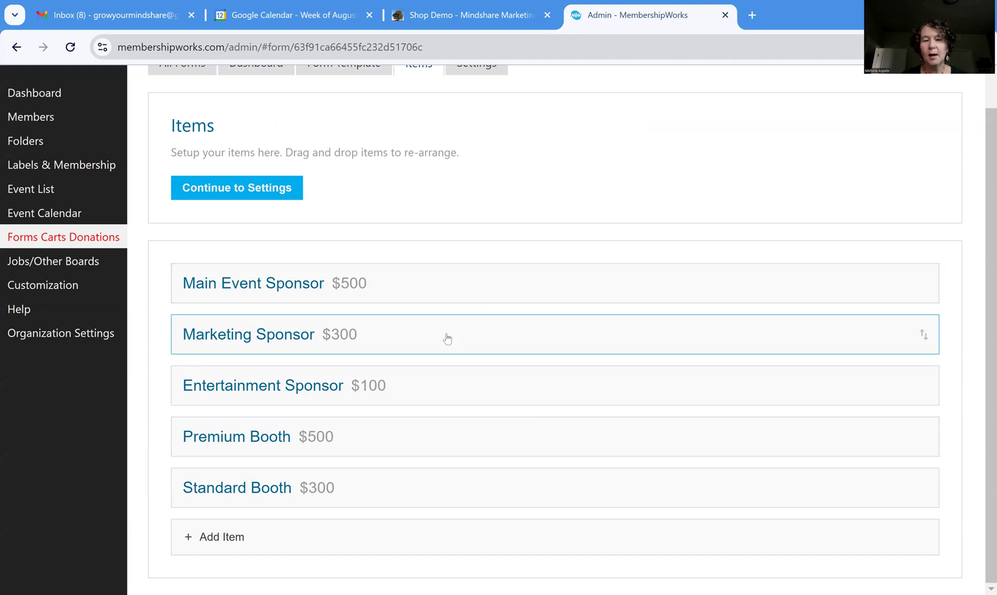
scroll(447, 338, "up", 1)
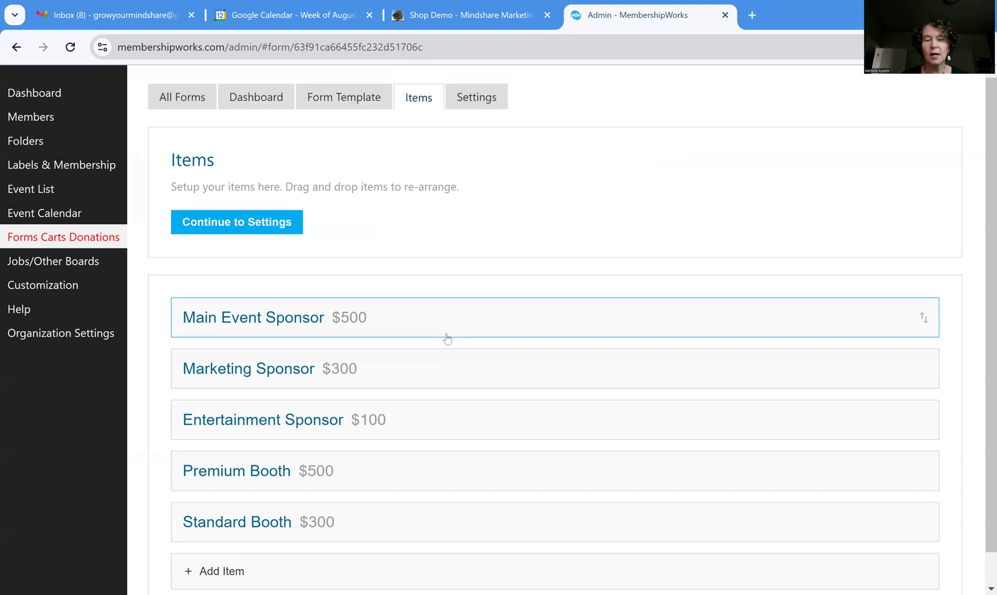
left_click(265, 103)
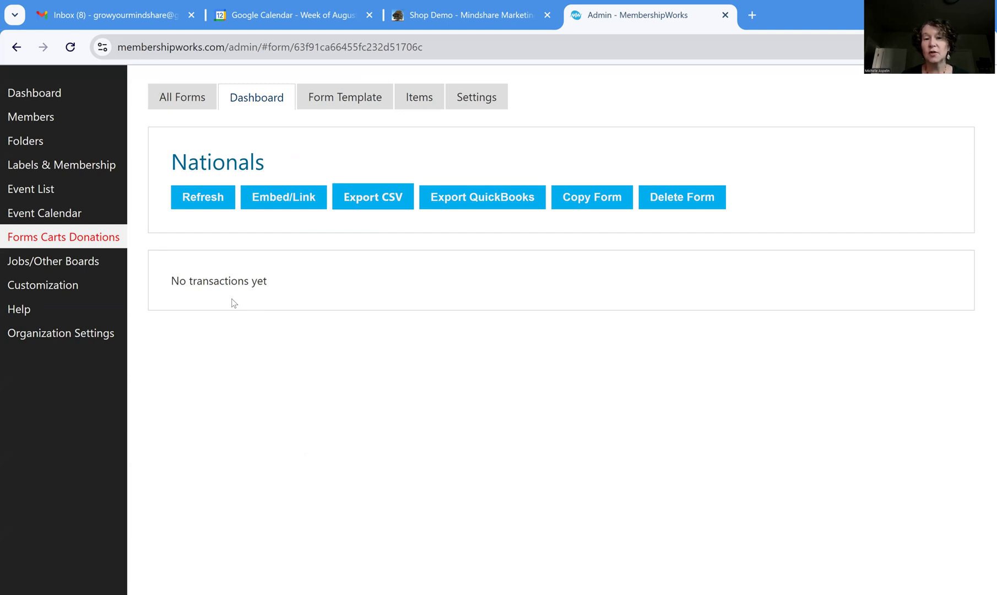
left_click(591, 203)
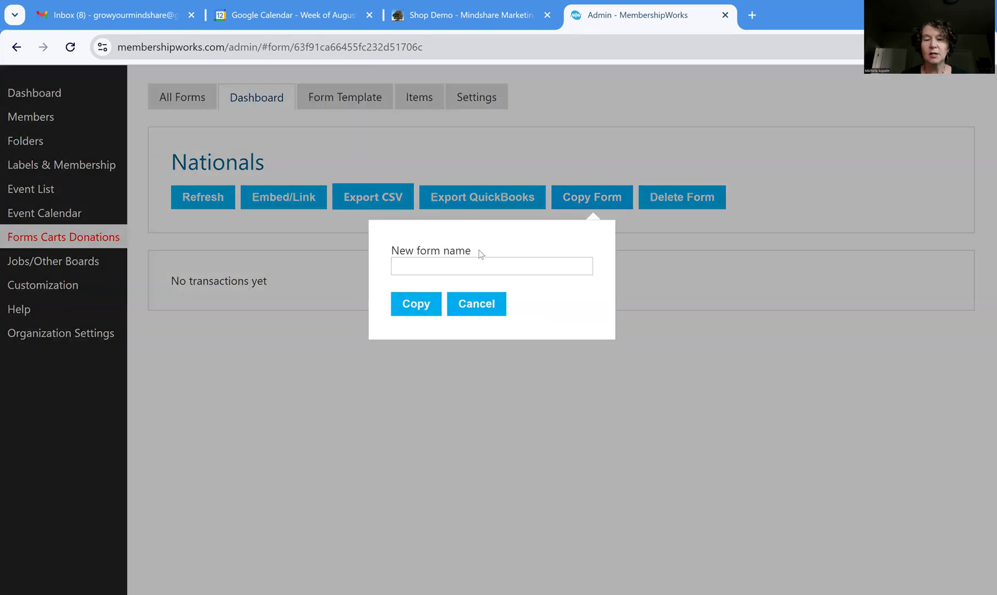
left_click(464, 264)
type("Natina")
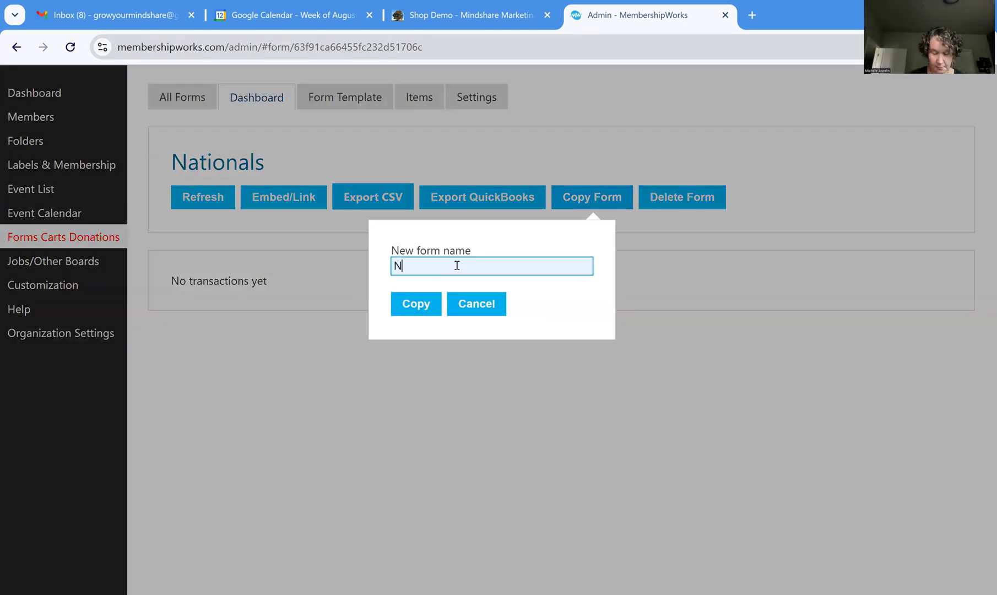
key("BackSpace")
key("BackSpace")
type("onal")
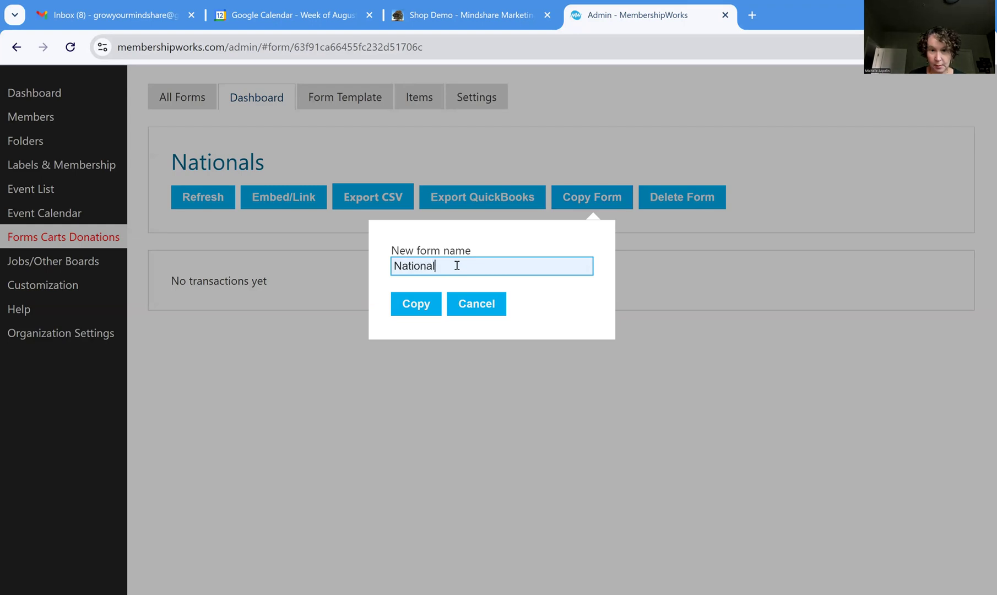
type("s20255")
key("BackSpace")
left_click(430, 306)
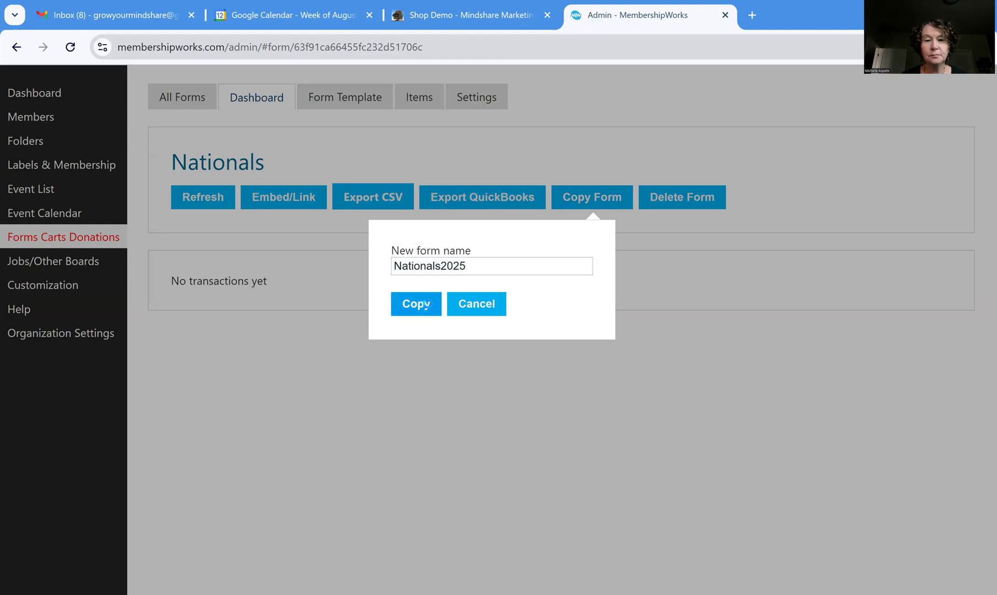
left_click(461, 279)
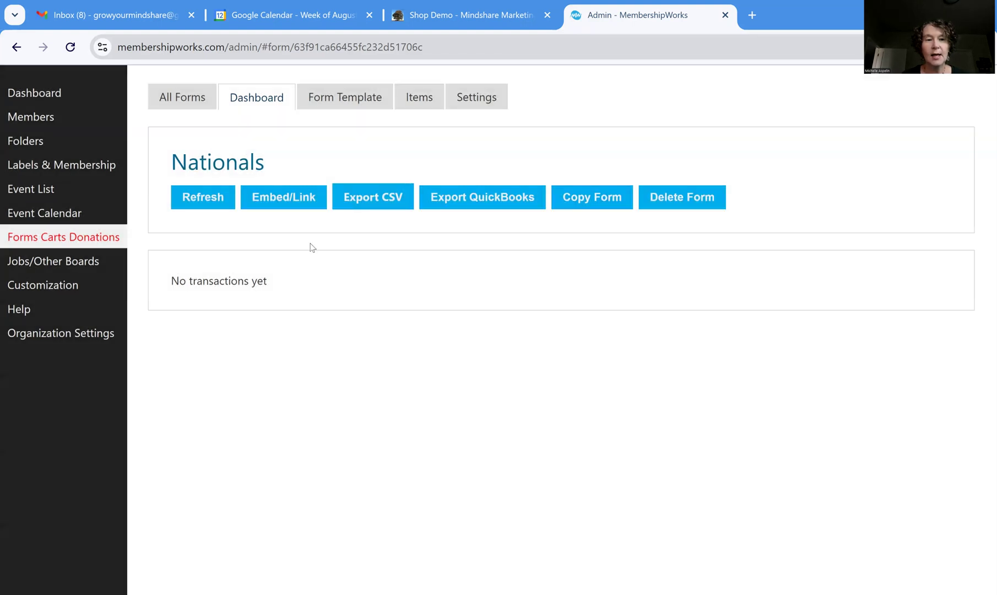
left_click(24, 243)
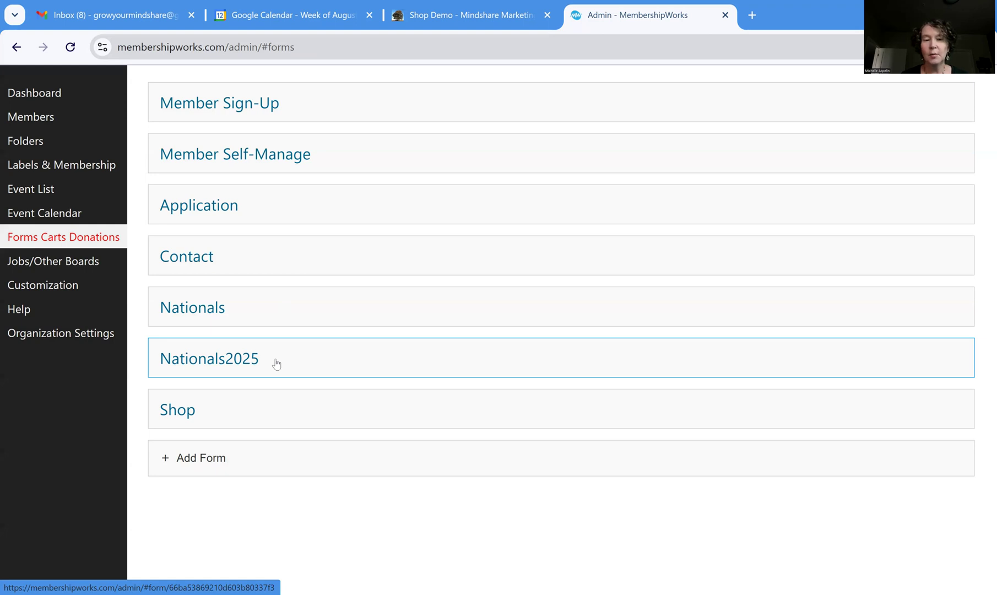
Check the empty Nationals2025 form, then open the Shop form dashboard showing the $50 donation order
left_click(238, 363)
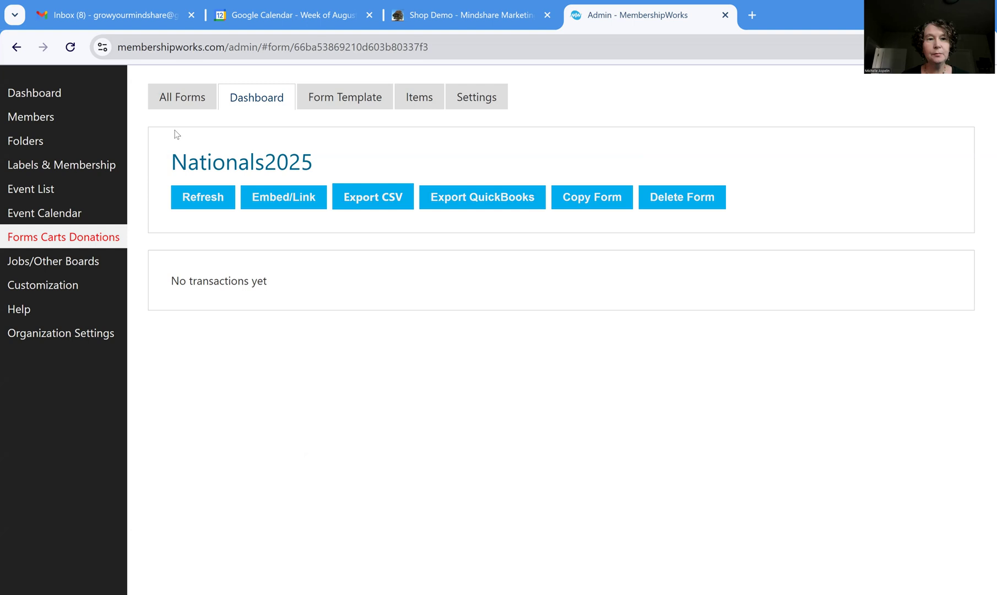
left_click(172, 103)
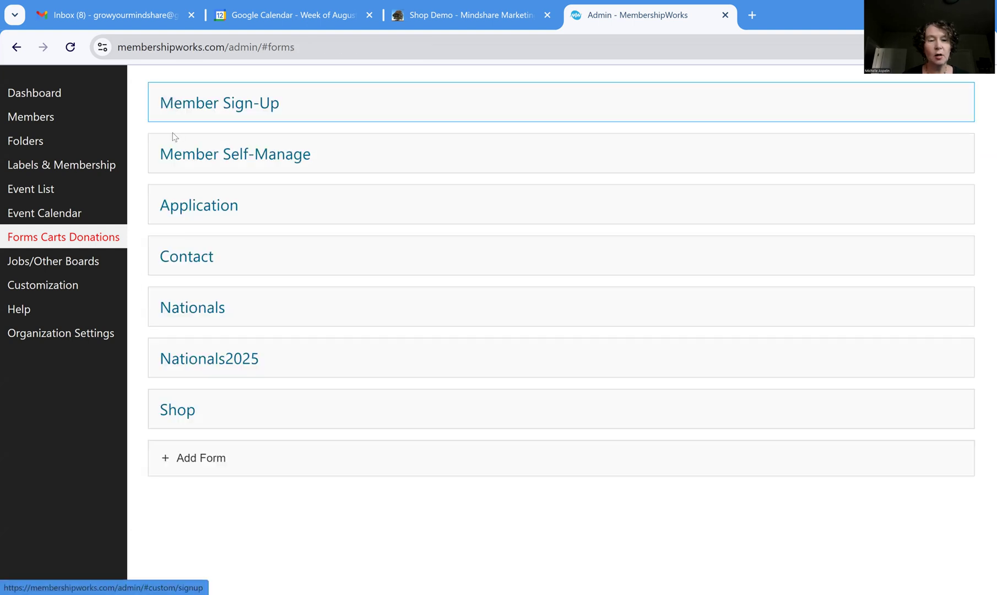
left_click(187, 414)
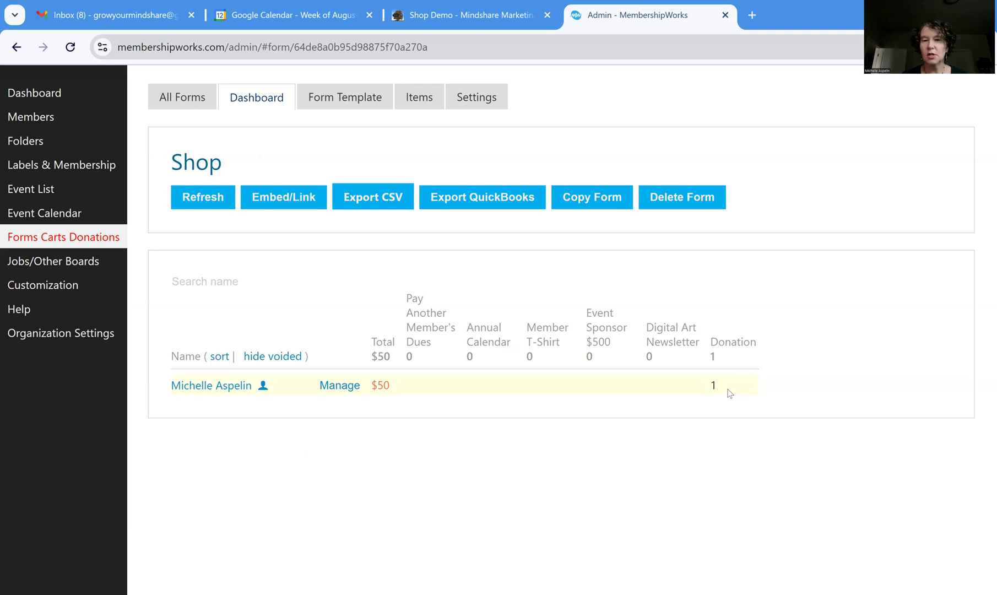
Review the Shop's buyer and shipping template, then its items like Annual Calendar $24 and Donation
left_click(351, 105)
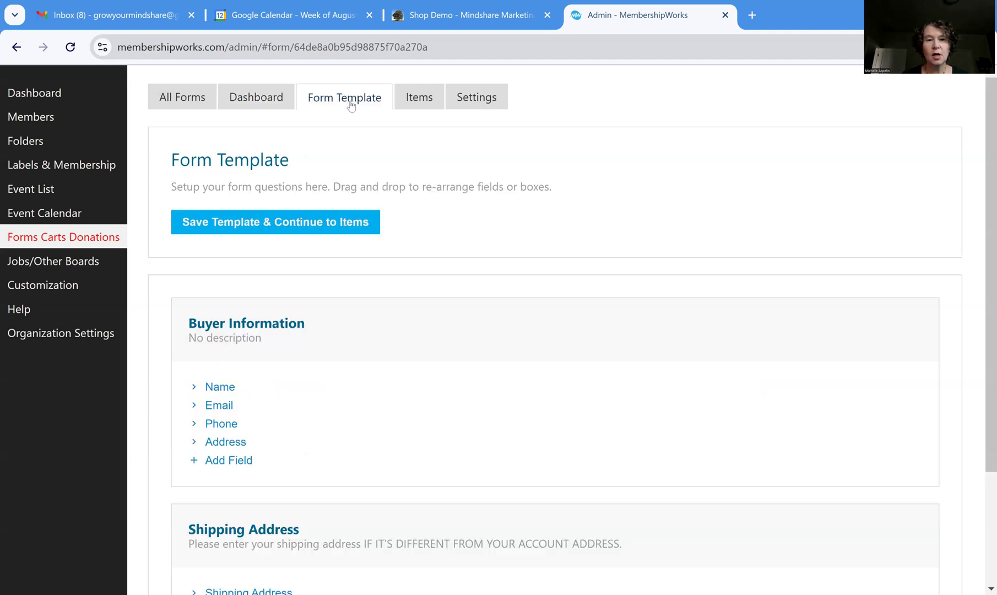
scroll(386, 352, "down", 1)
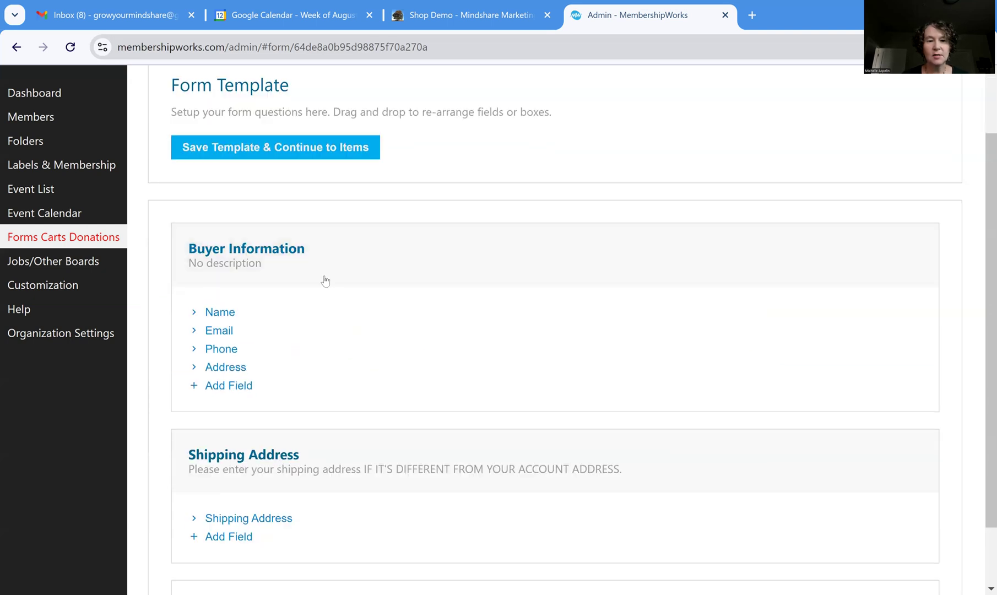
scroll(380, 330, "down", 1)
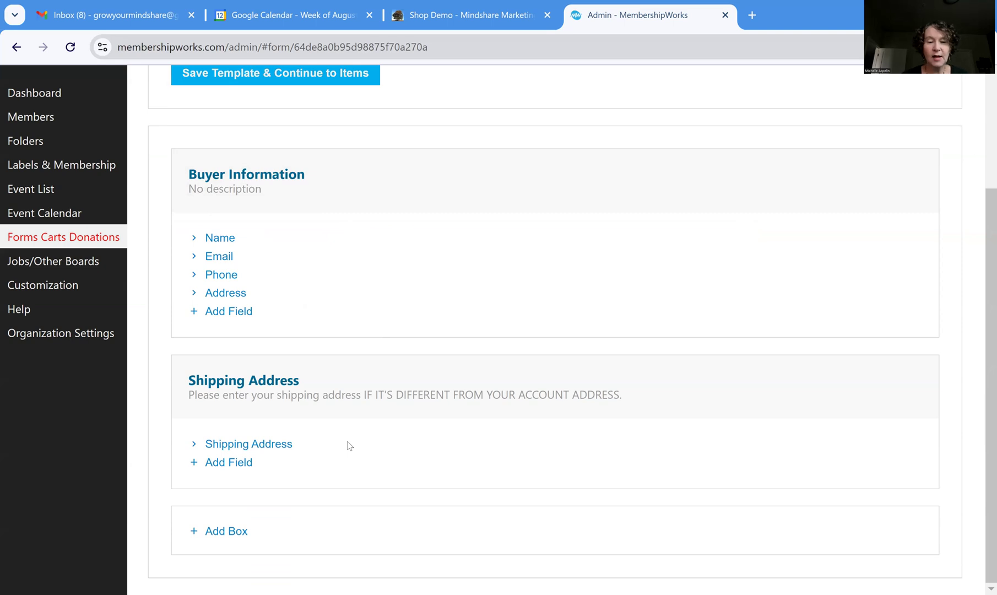
scroll(348, 445, "up", 3)
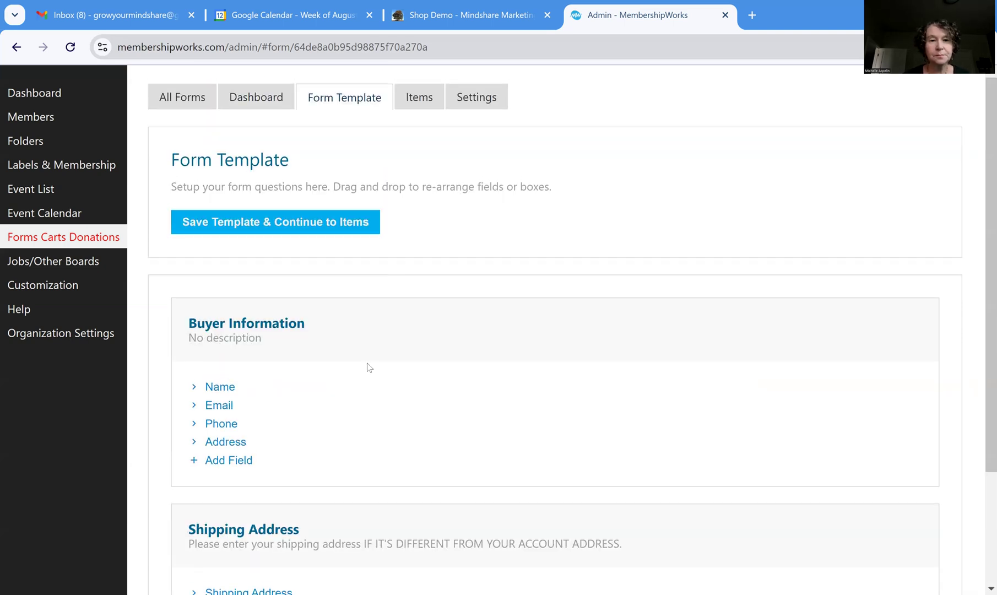
left_click(419, 99)
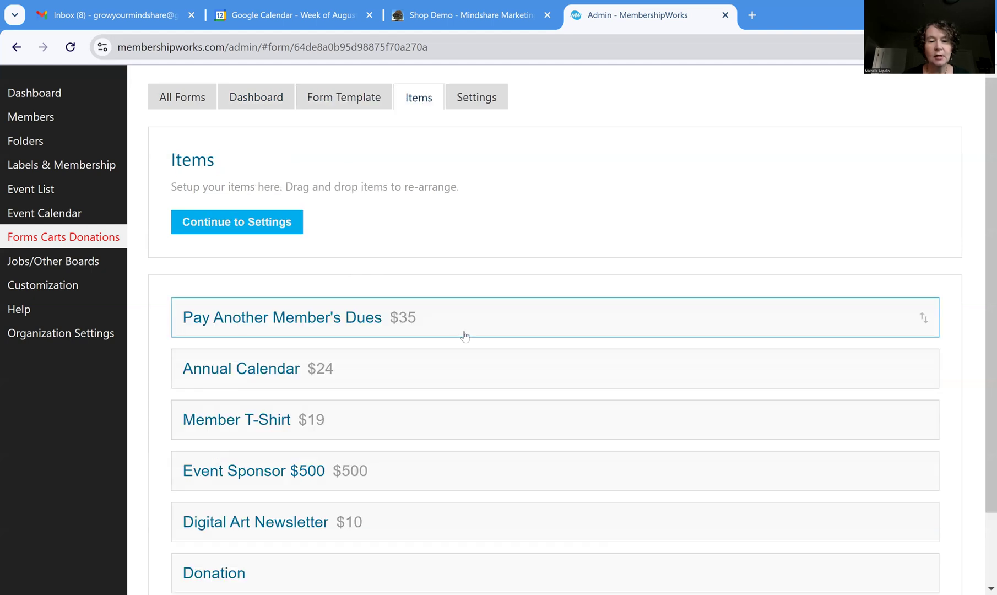
scroll(463, 337, "down", 2)
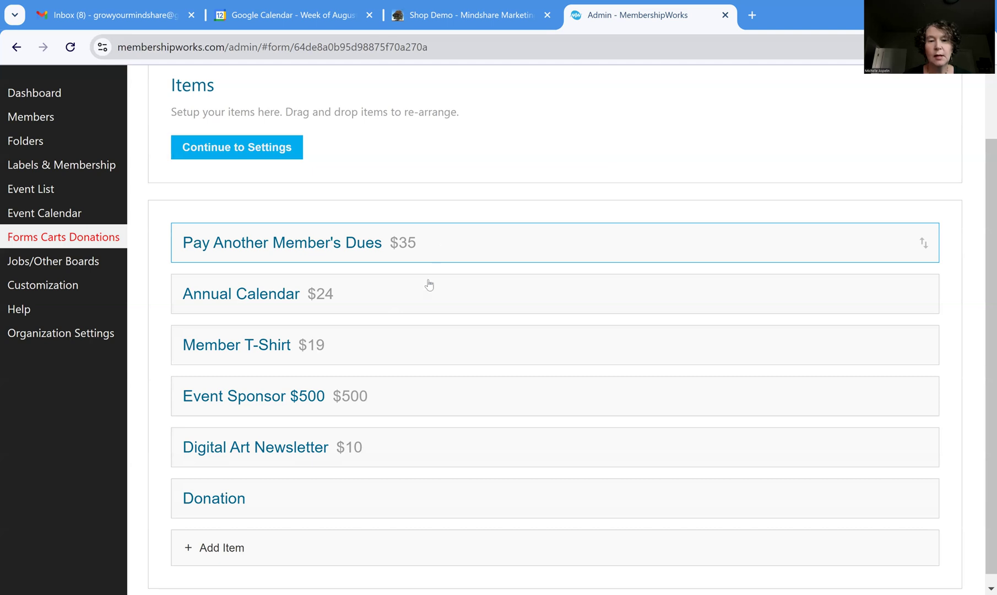
Set the Pay Another Member's Dues item type to Classify as membership payment
left_click(431, 244)
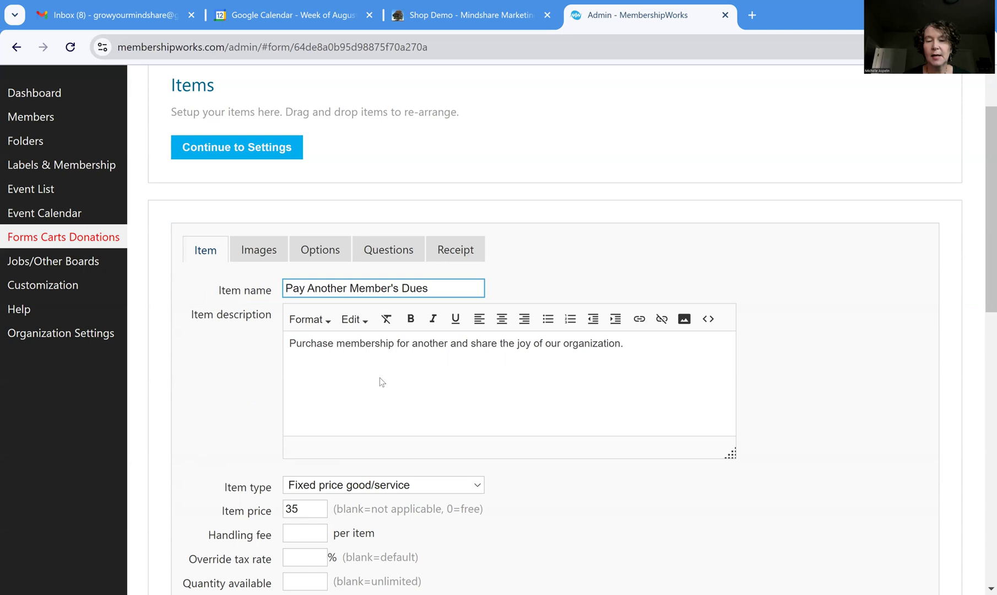
scroll(482, 375, "down", 3)
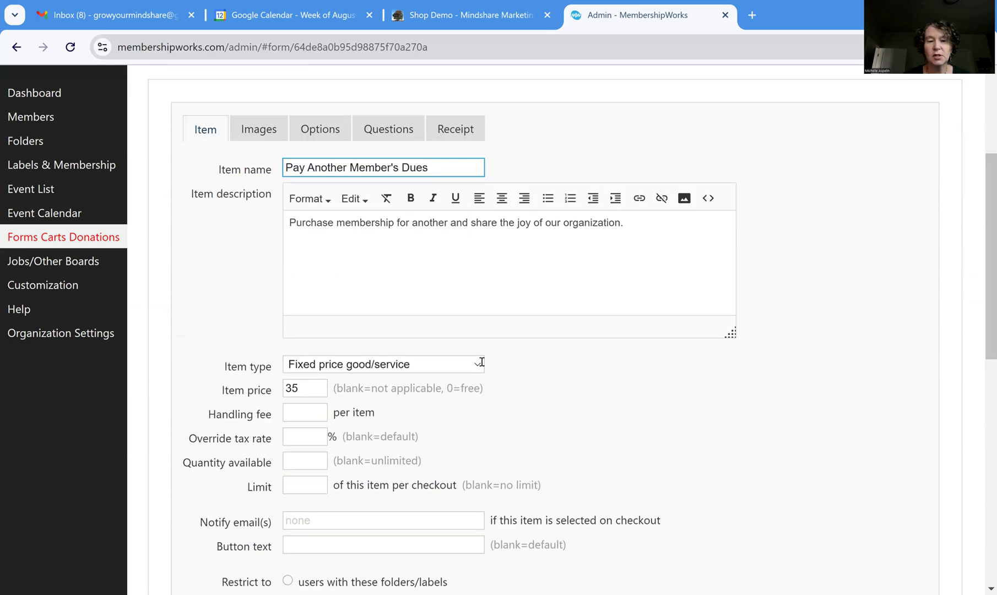
scroll(501, 308, "down", 2)
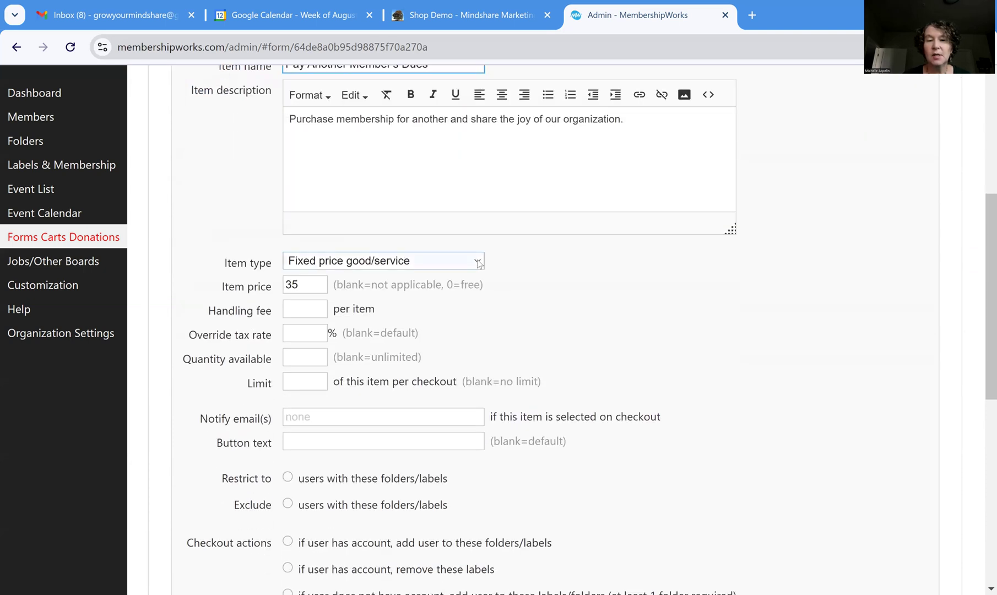
left_click(478, 263)
left_click(478, 263)
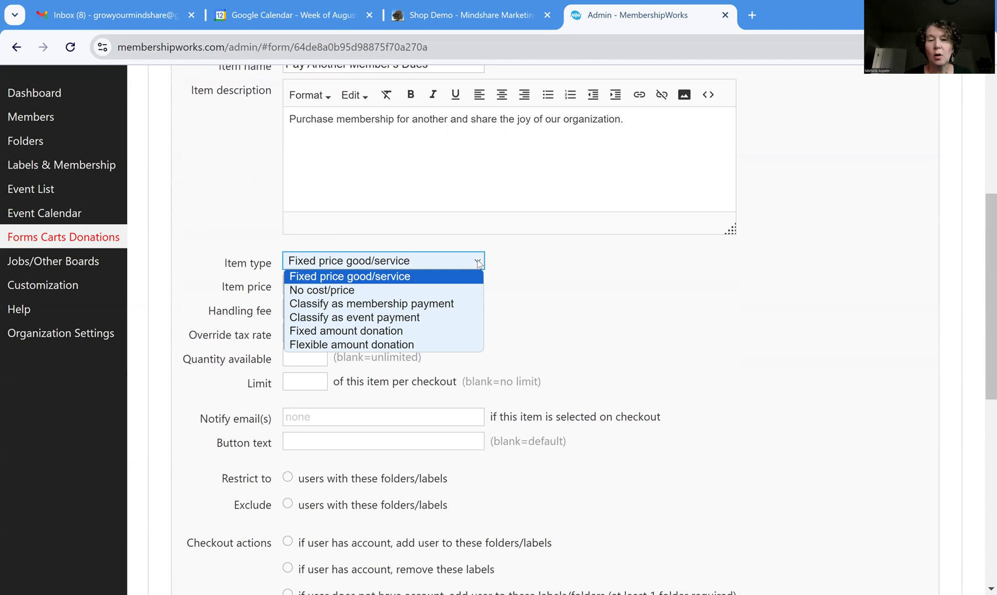
left_click(466, 307)
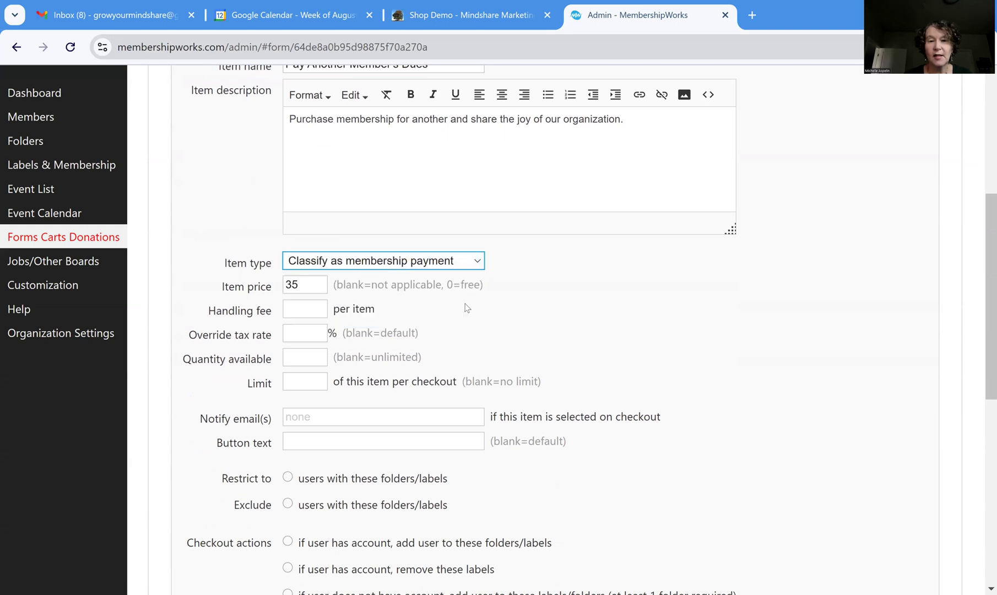
left_click(479, 261)
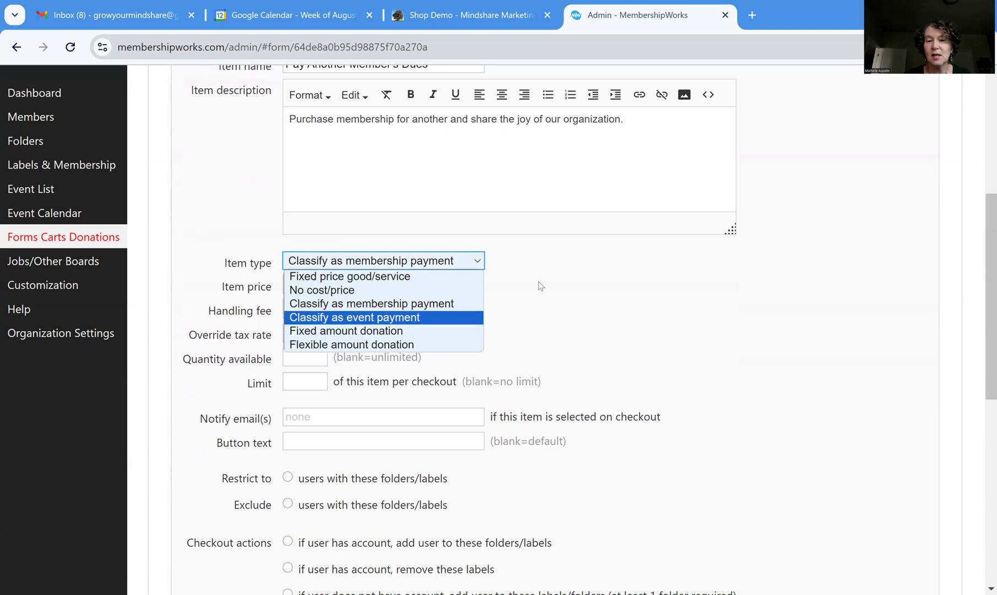
left_click(486, 312)
Leave the $35 price, notify email and folder restriction unchanged, and save the item
double_click(305, 286)
left_click(216, 369)
scroll(215, 369, "down", 1)
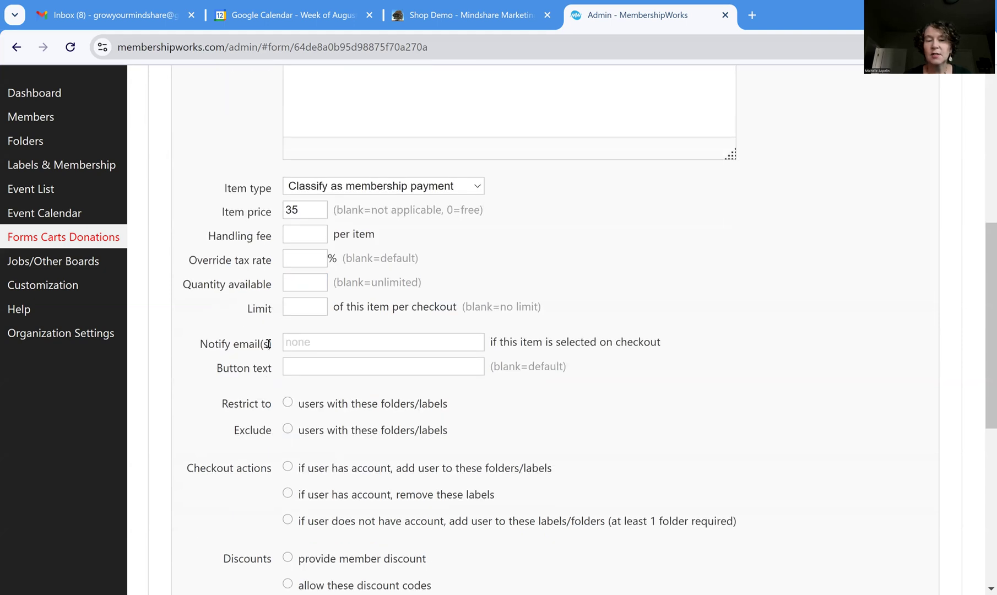
left_click(331, 341)
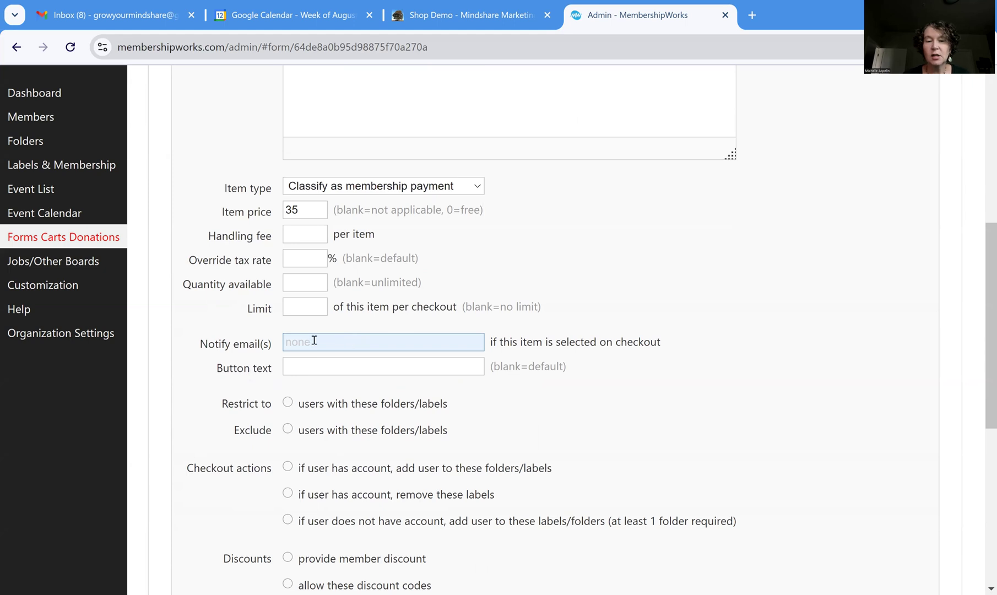
scroll(271, 389, "down", 2)
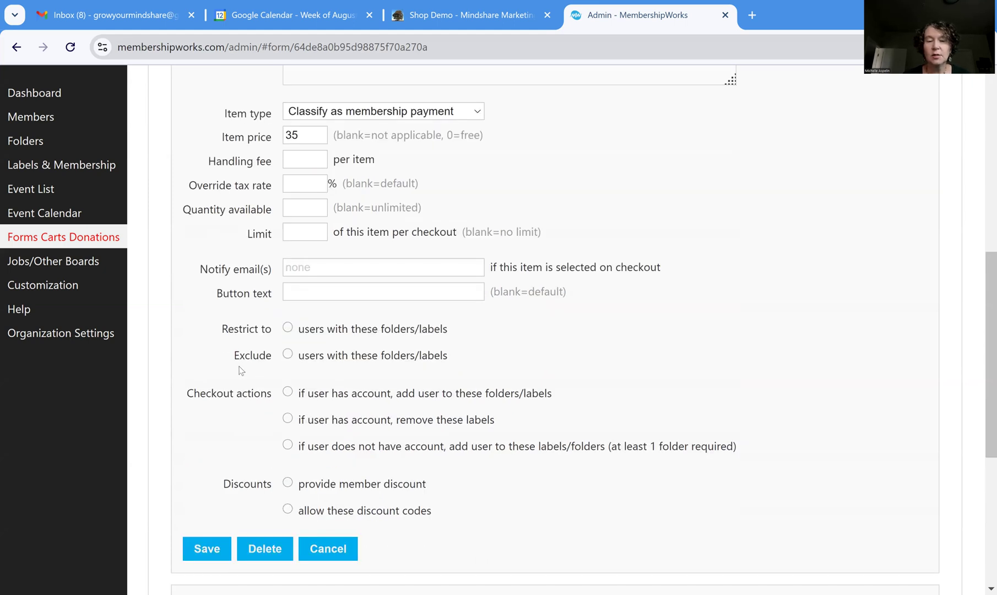
left_click(287, 327)
left_click(314, 353)
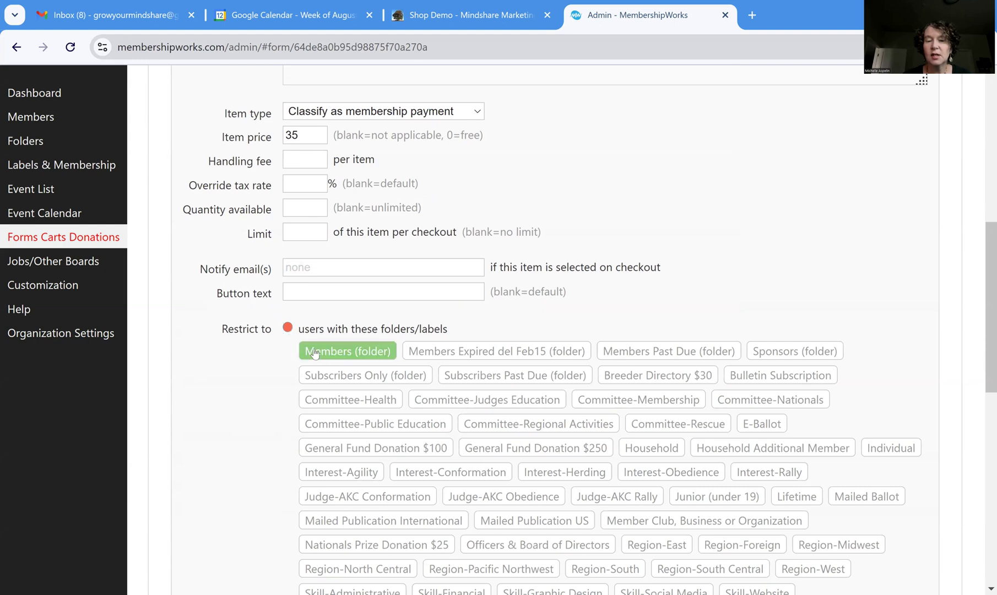
left_click(288, 328)
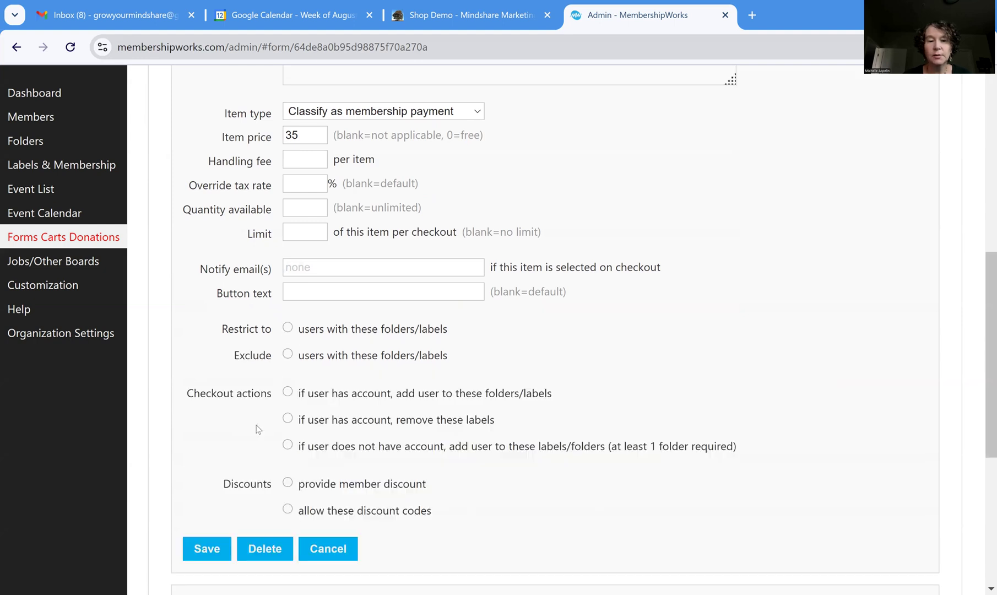
left_click(208, 549)
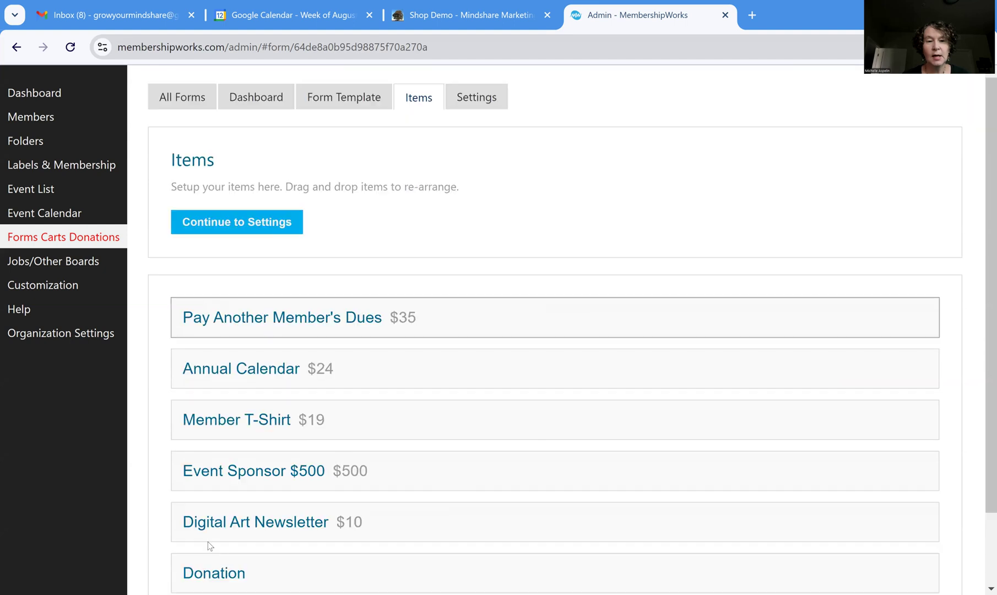
Reopen the item and review its Images, Options, Questions and Receipt email settings
left_click(372, 319)
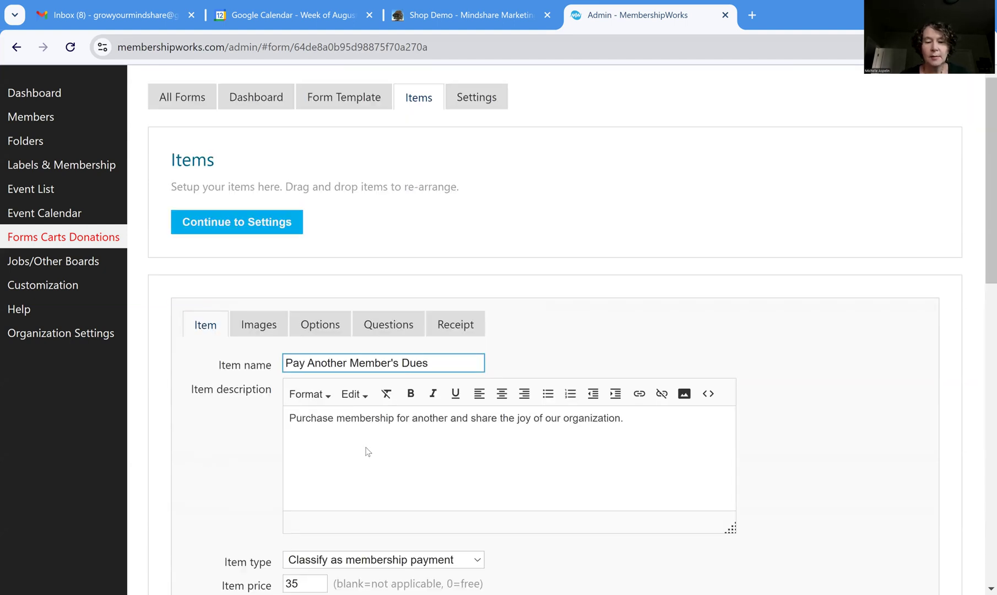
scroll(367, 452, "down", 3)
scroll(368, 452, "up", 3)
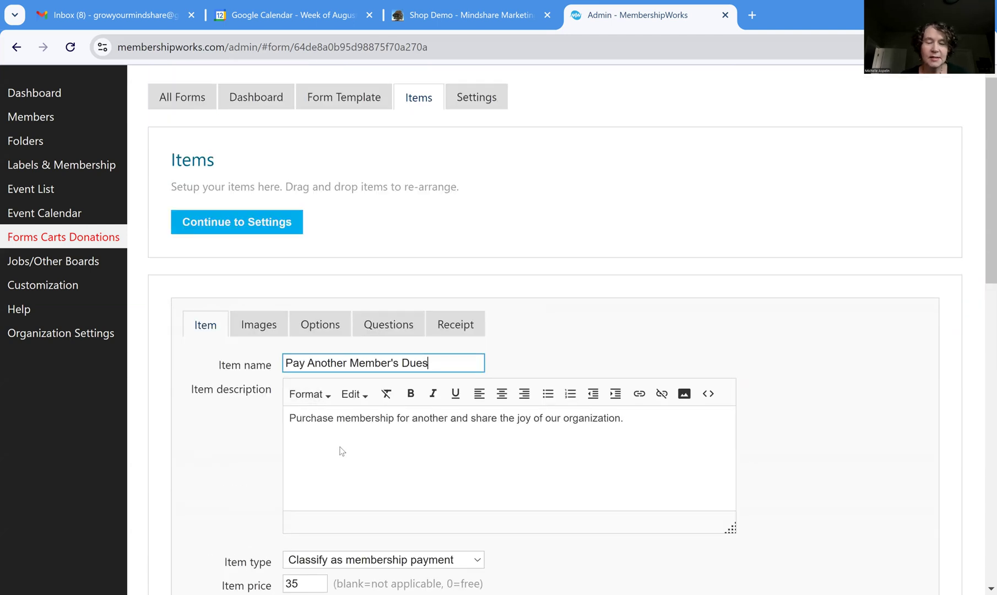
left_click(266, 328)
scroll(395, 404, "down", 1)
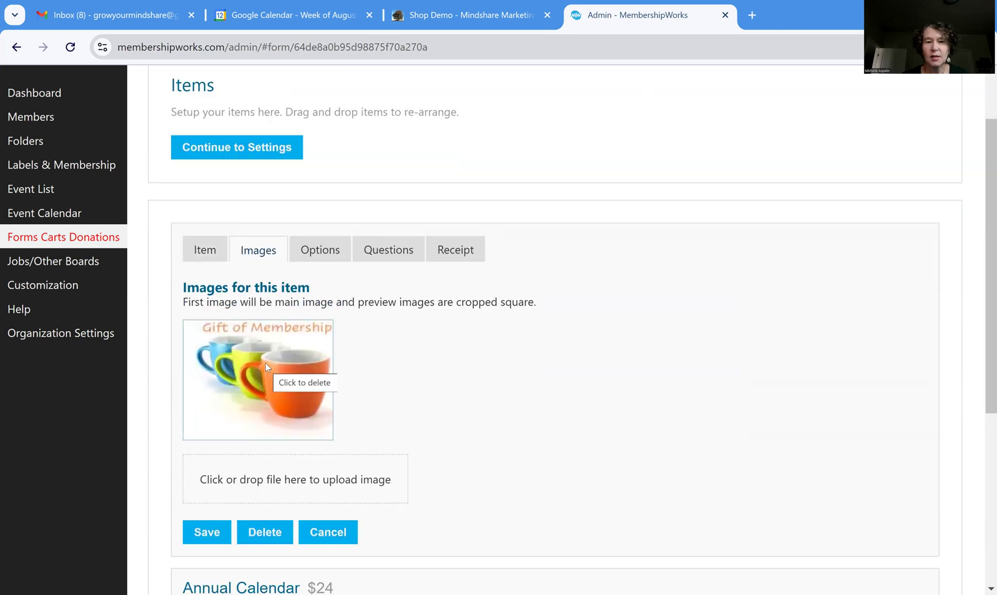
left_click(320, 251)
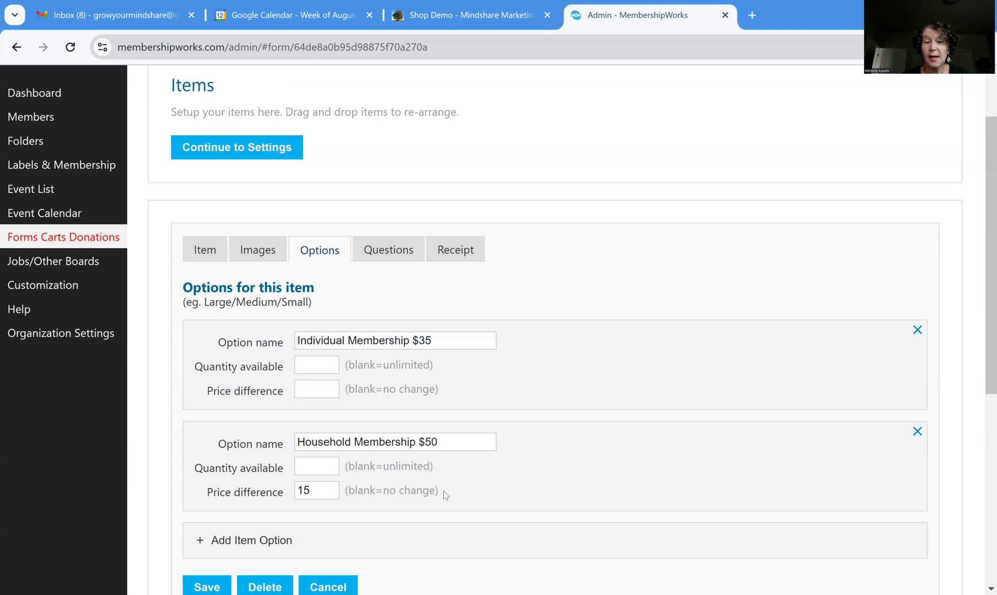
left_click(383, 254)
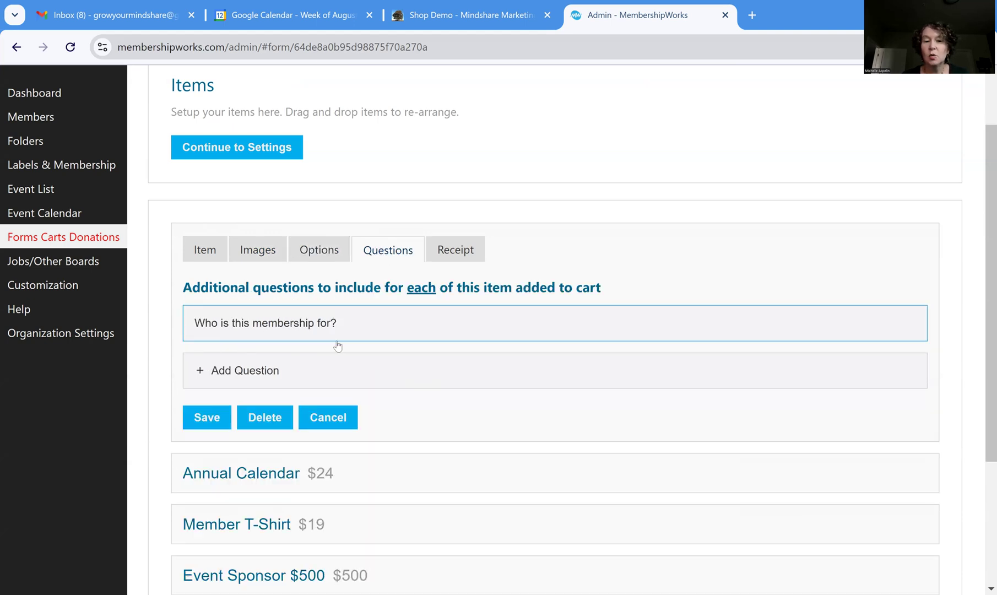
left_click(470, 250)
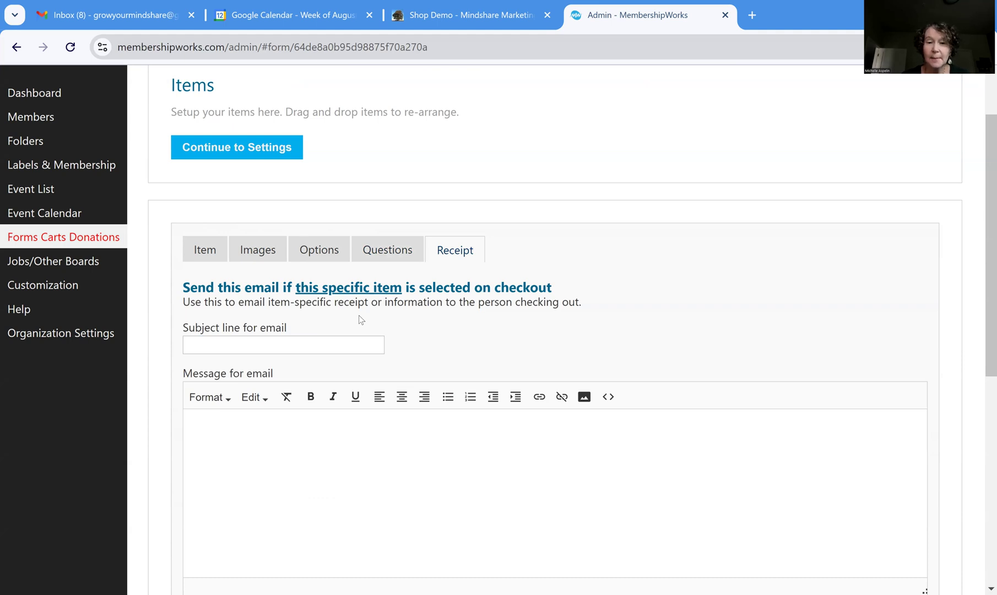
scroll(355, 449, "down", 1)
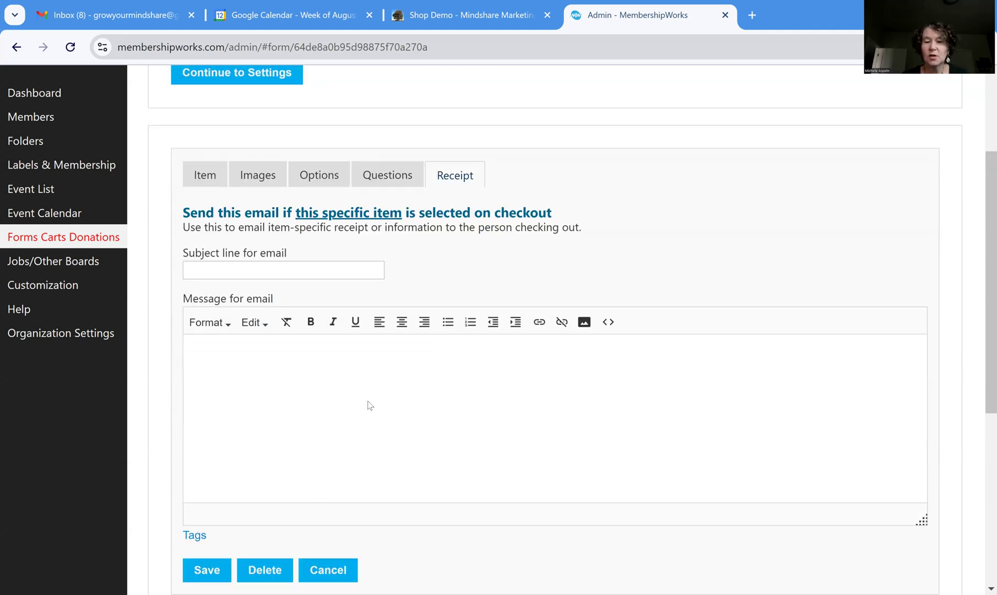
Close the item editor unsaved, review check-payment and payment-due email settings, then return to Items
left_click(342, 570)
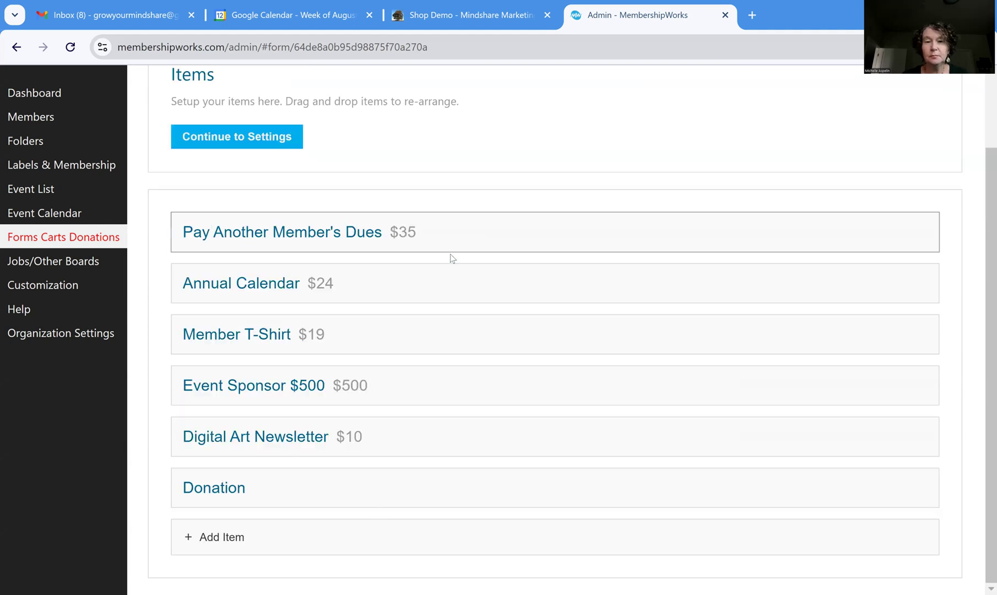
scroll(468, 209, "up", 2)
left_click(493, 98)
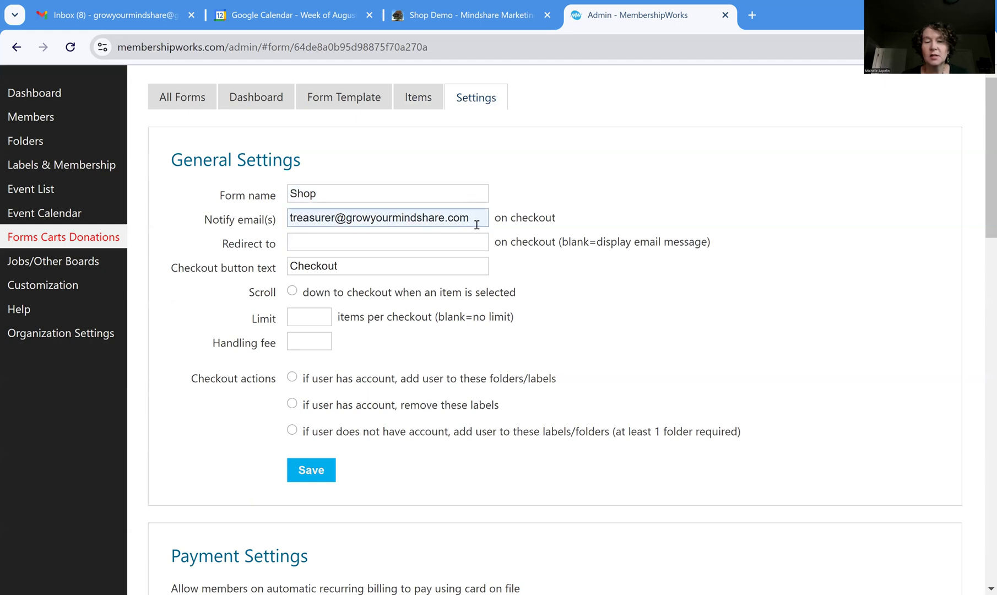
scroll(417, 365, "down", 7)
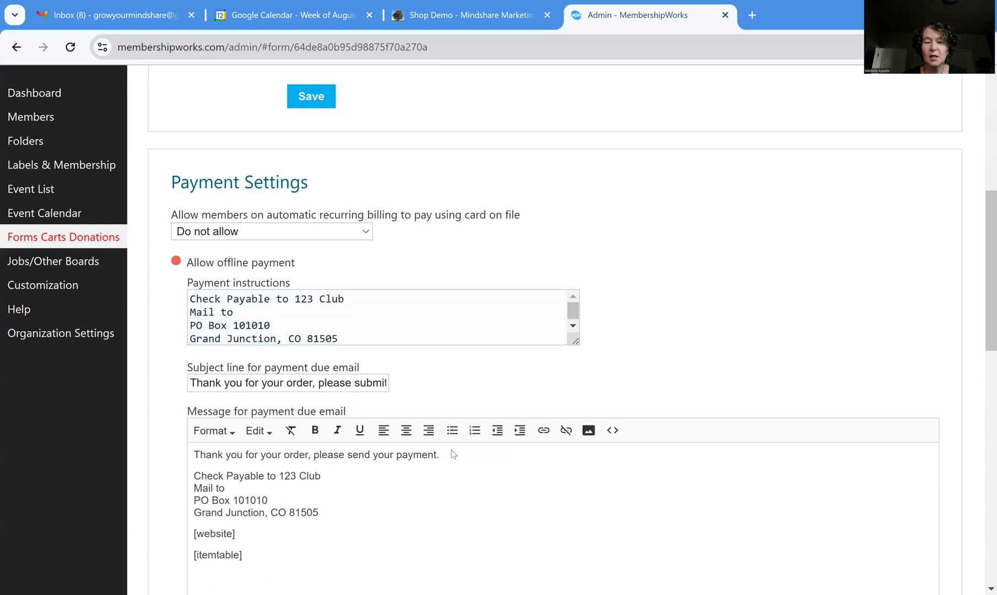
scroll(451, 450, "down", 3)
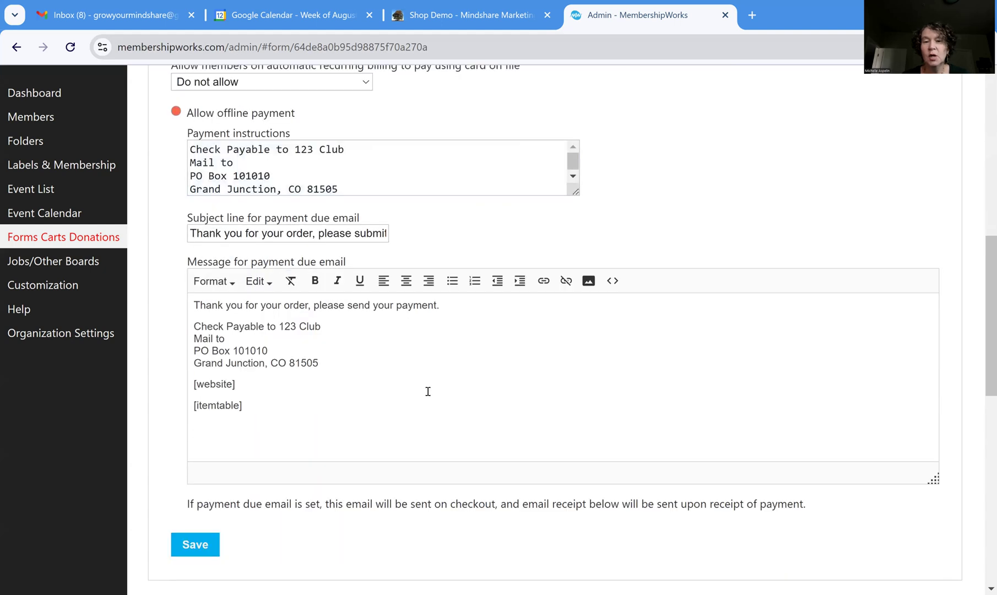
scroll(428, 391, "up", 9)
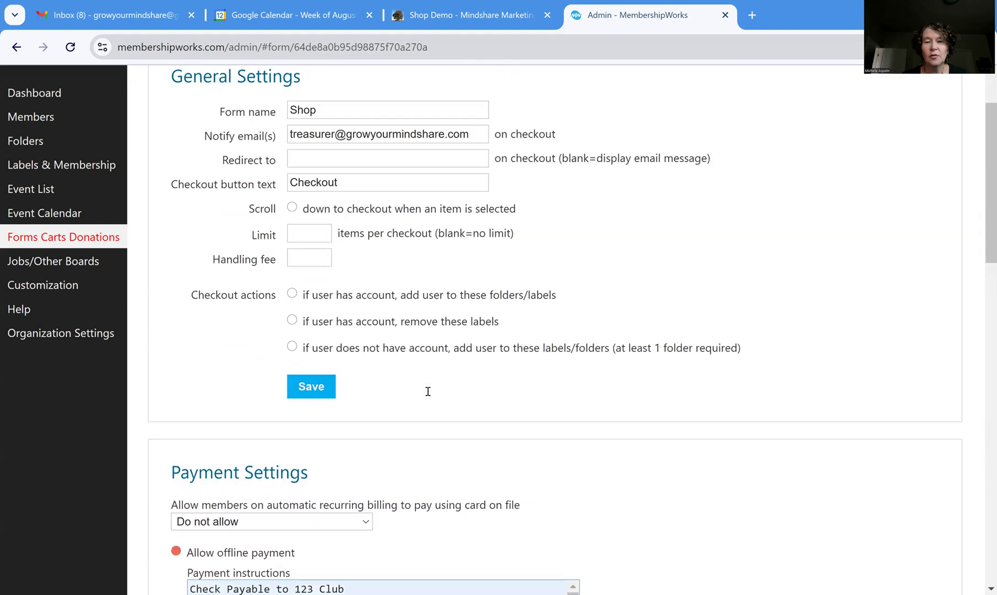
scroll(428, 391, "up", 2)
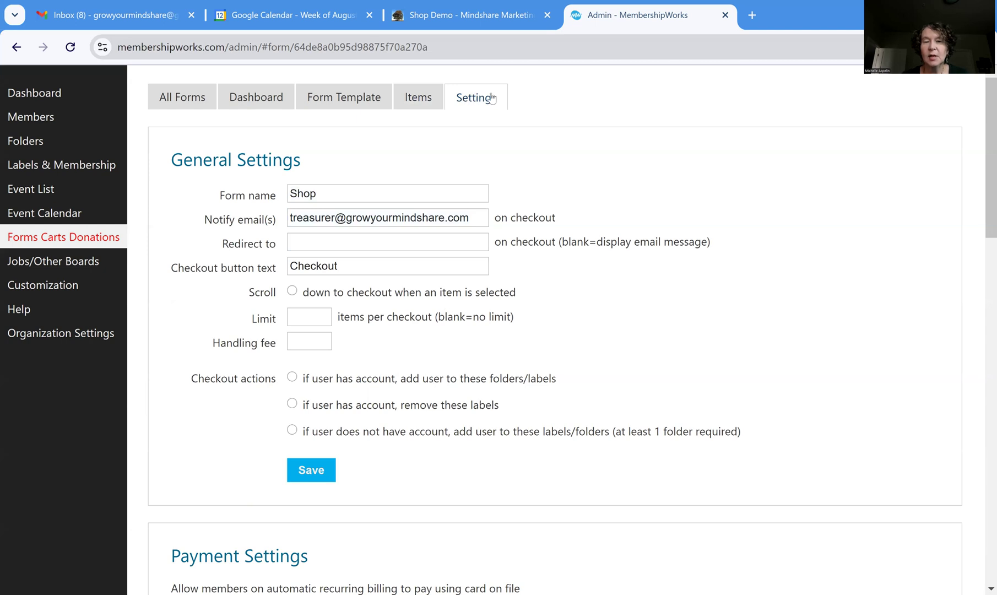
left_click(421, 103)
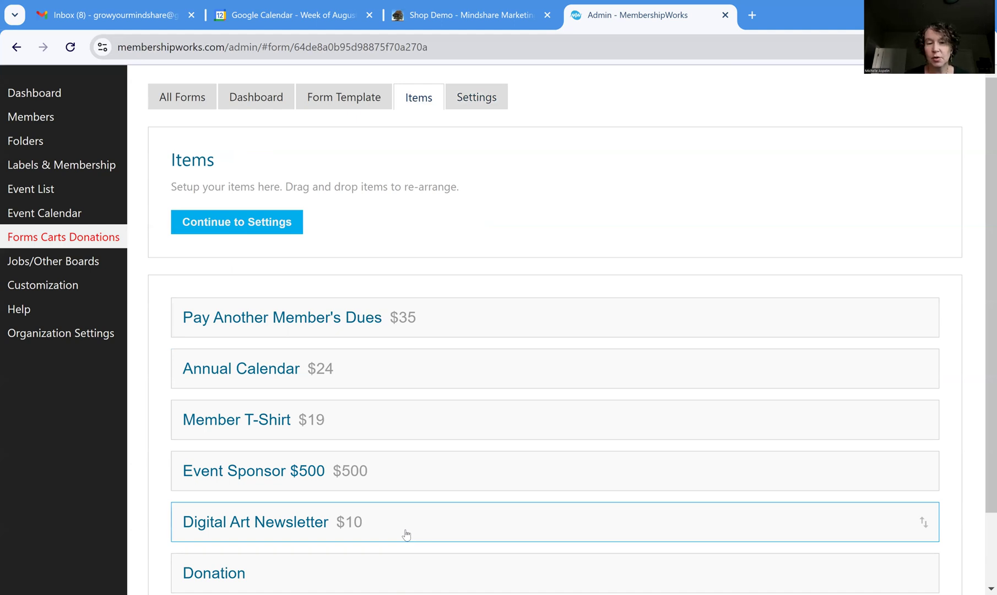
Confirm the Member T-Shirt's $19 price, 6 handling fee and Members-only restriction, then save it
left_click(395, 419)
scroll(543, 394, "down", 4)
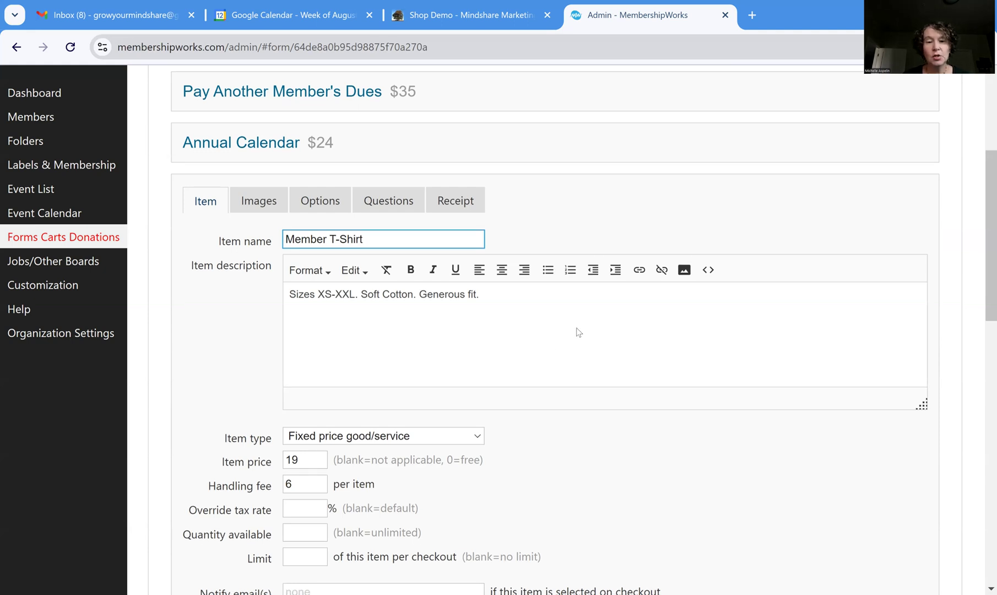
scroll(578, 331, "down", 1)
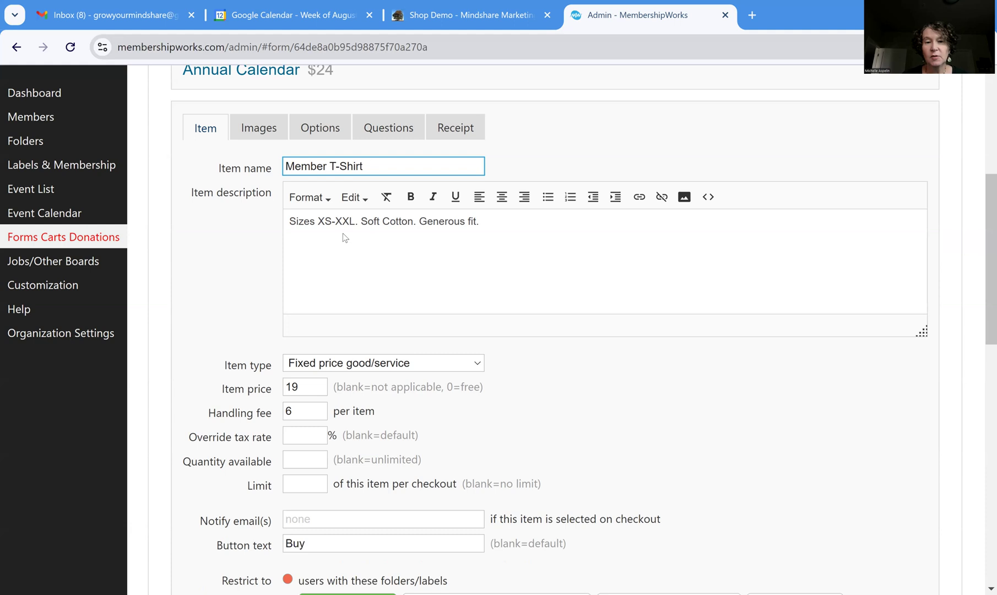
left_click(298, 413)
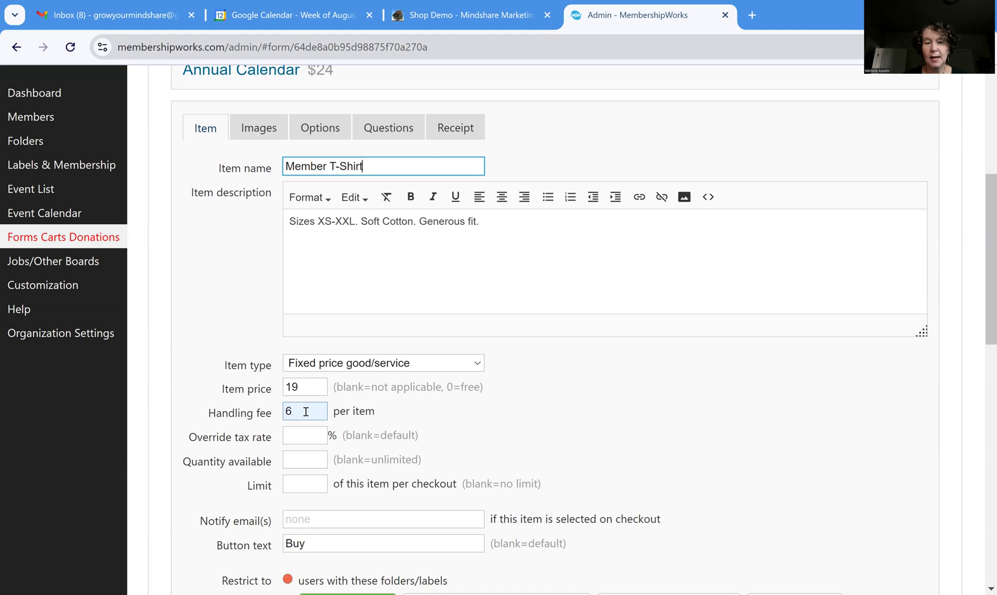
scroll(306, 412, "down", 2)
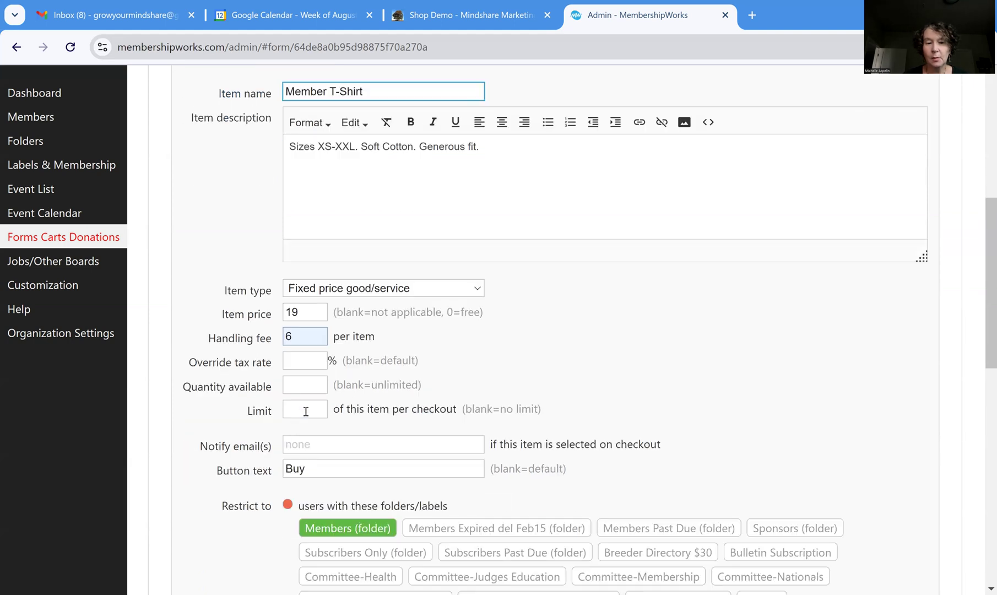
scroll(305, 411, "down", 3)
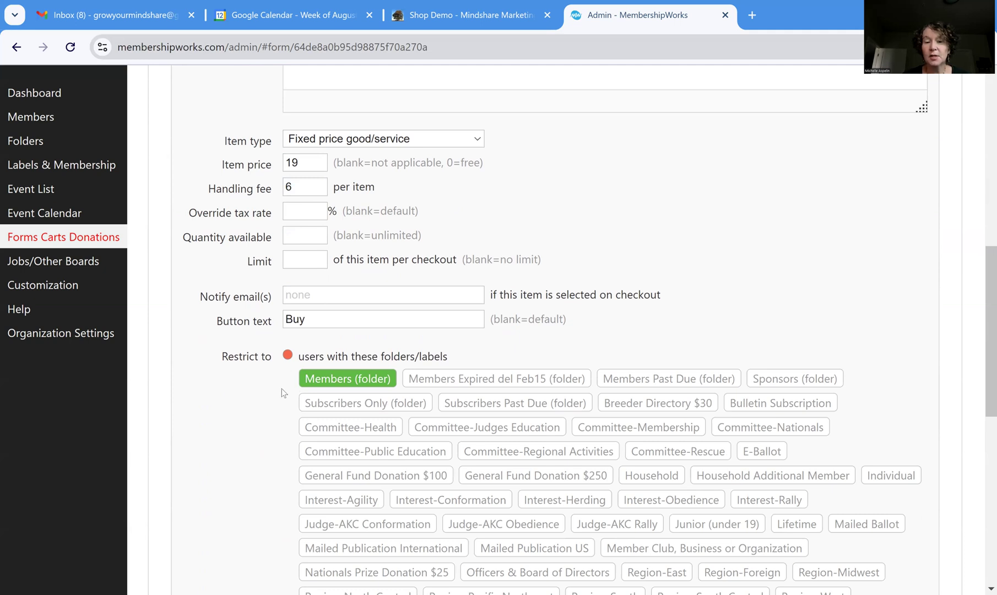
scroll(259, 422, "down", 7)
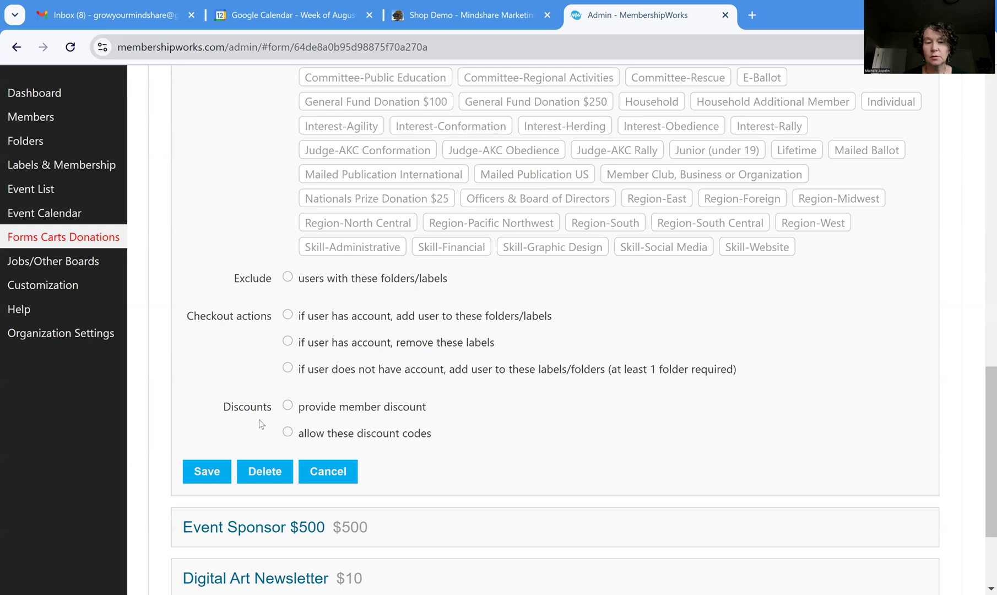
left_click(209, 475)
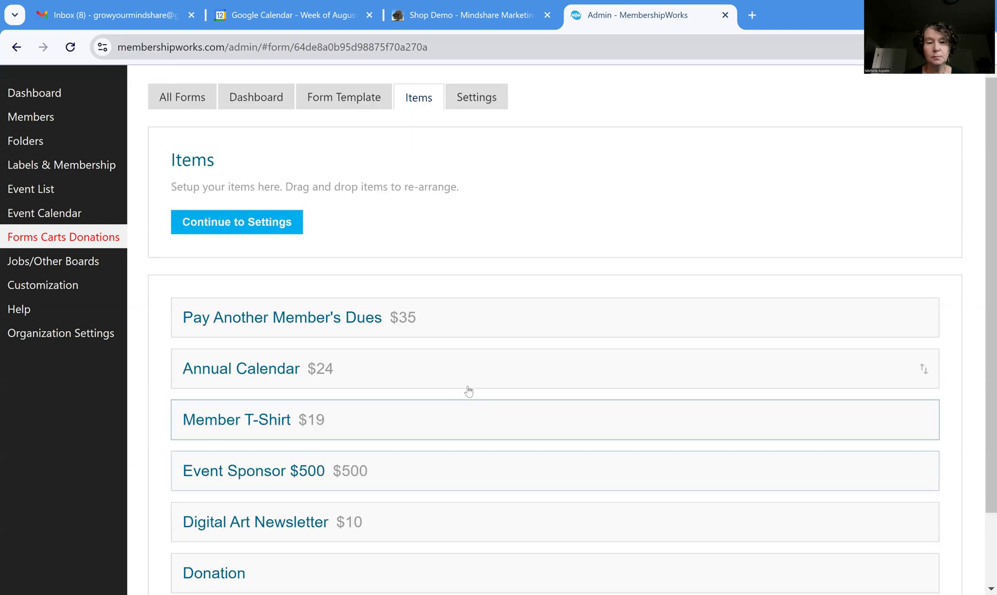
scroll(418, 429, "down", 2)
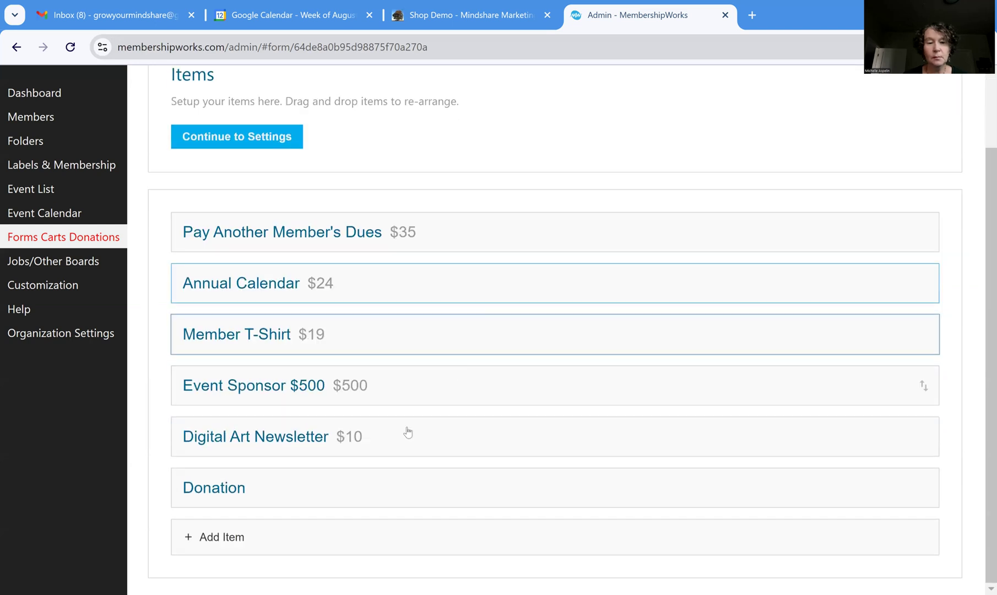
left_click(325, 486)
scroll(517, 377, "down", 2)
scroll(517, 377, "down", 5)
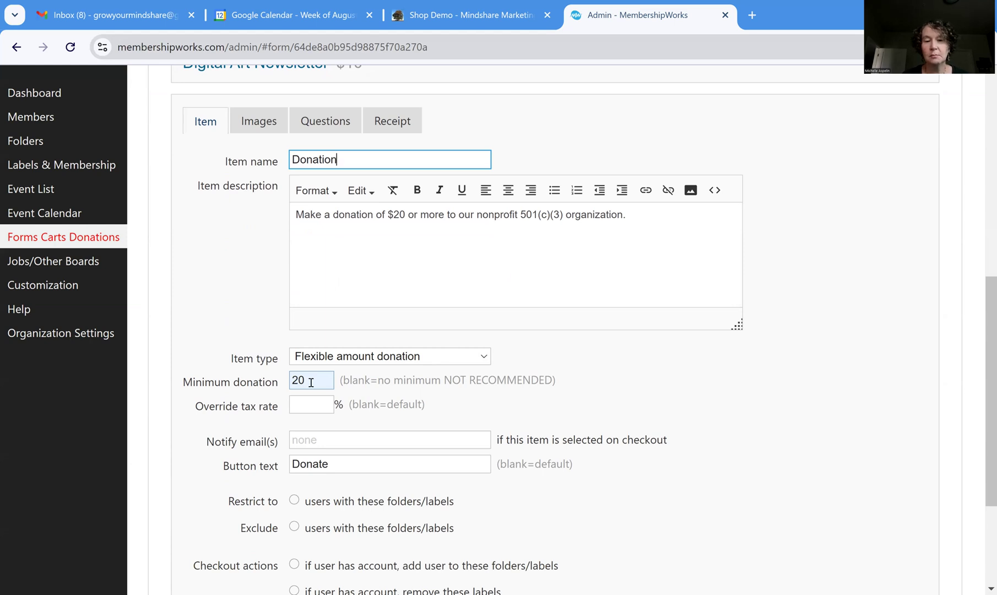
scroll(343, 429, "down", 1)
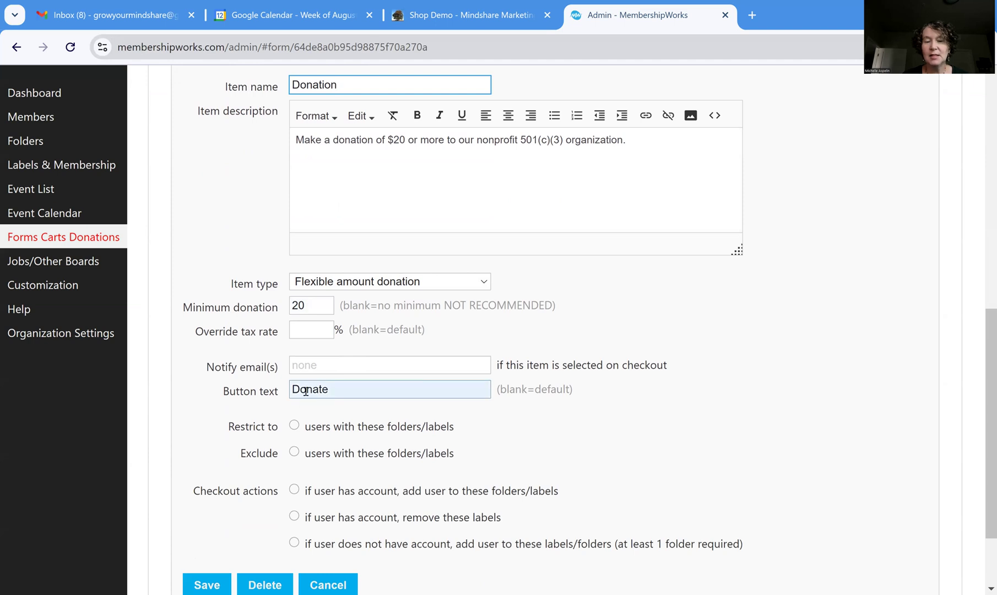
scroll(264, 458, "down", 2)
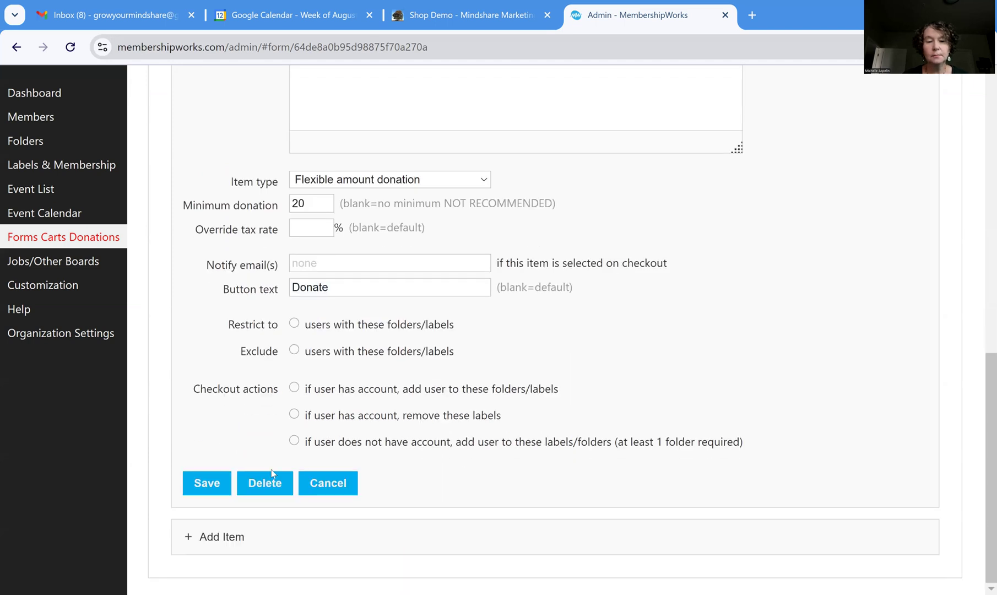
left_click(330, 483)
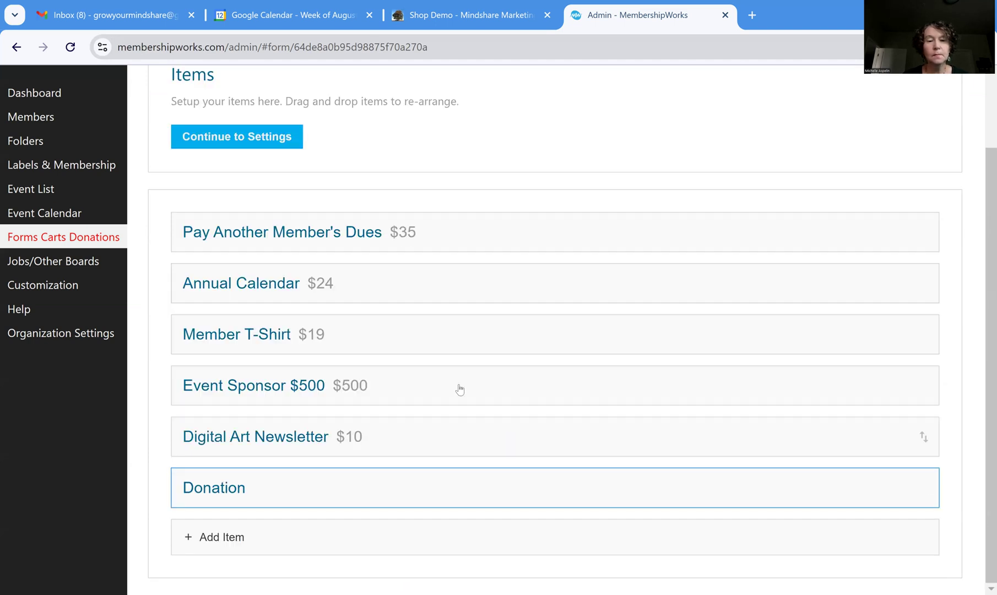
scroll(458, 391, "up", 1)
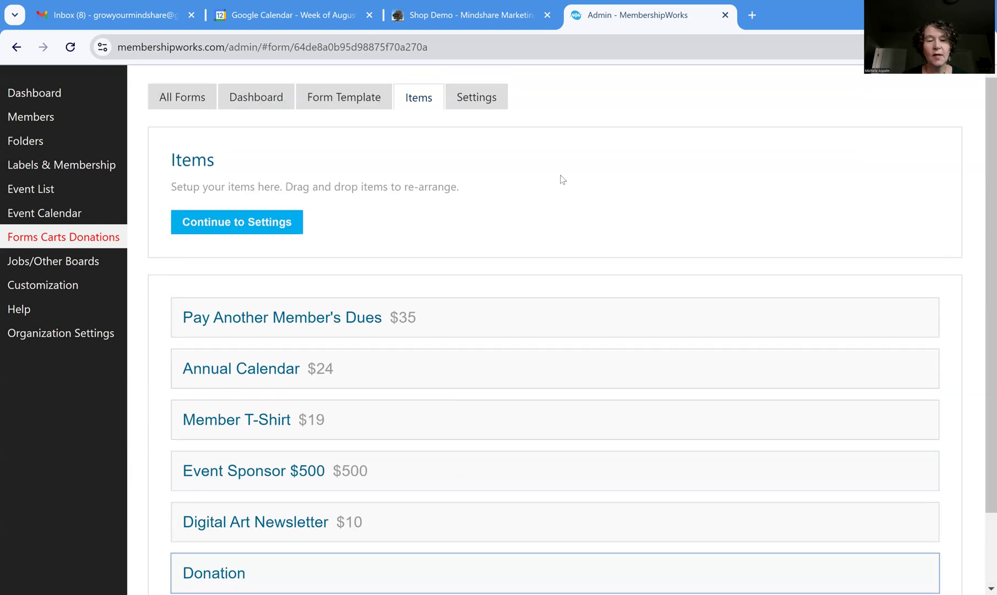
scroll(562, 178, "down", 2)
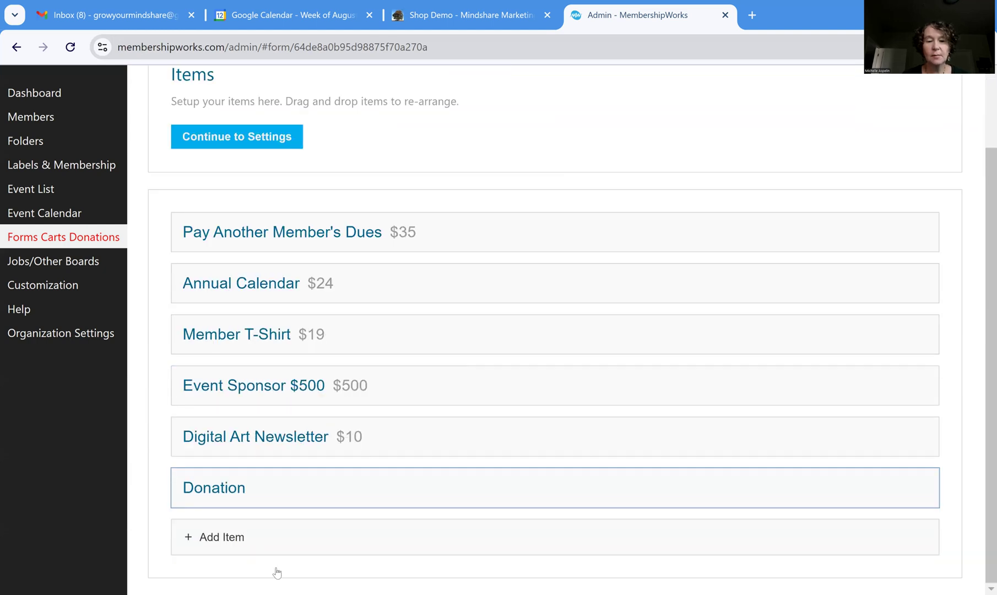
left_click(220, 537)
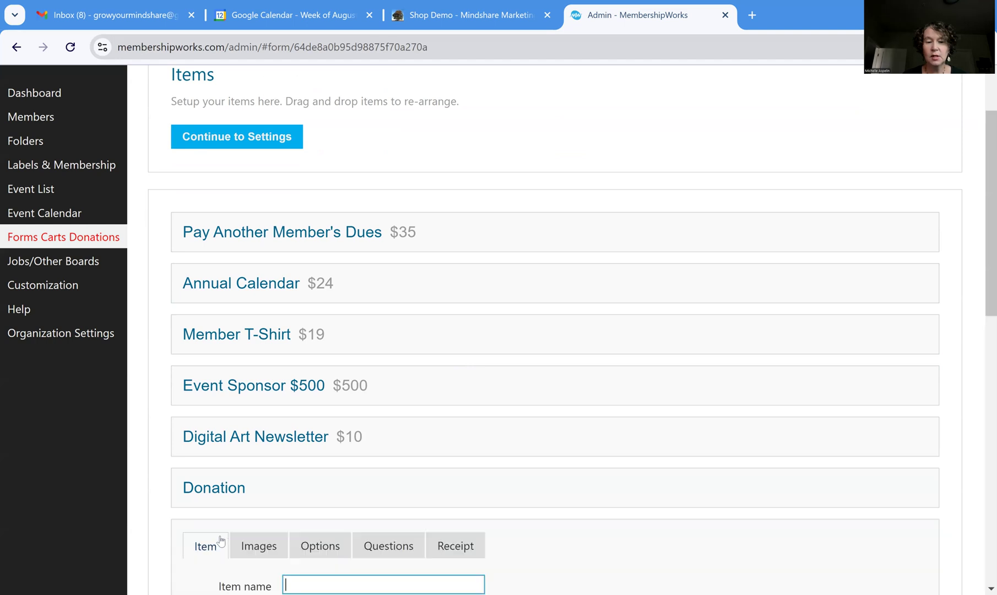
scroll(426, 371, "down", 5)
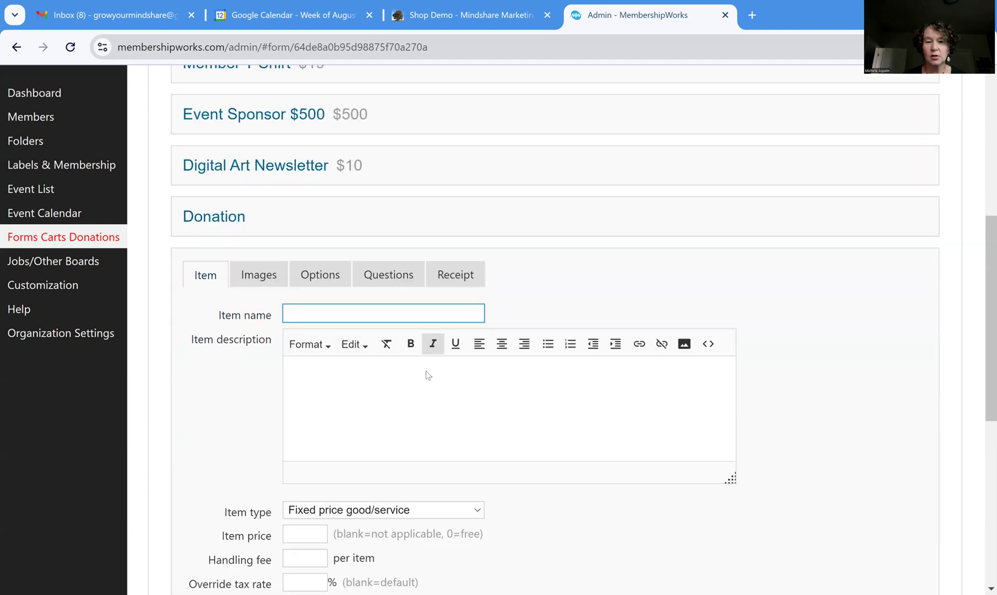
scroll(430, 374, "down", 3)
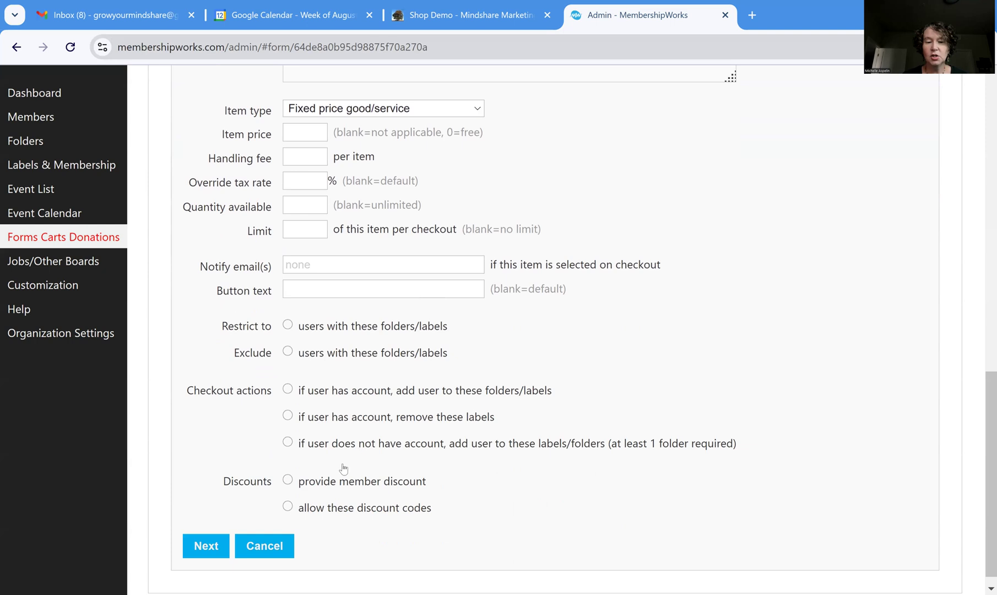
left_click(281, 547)
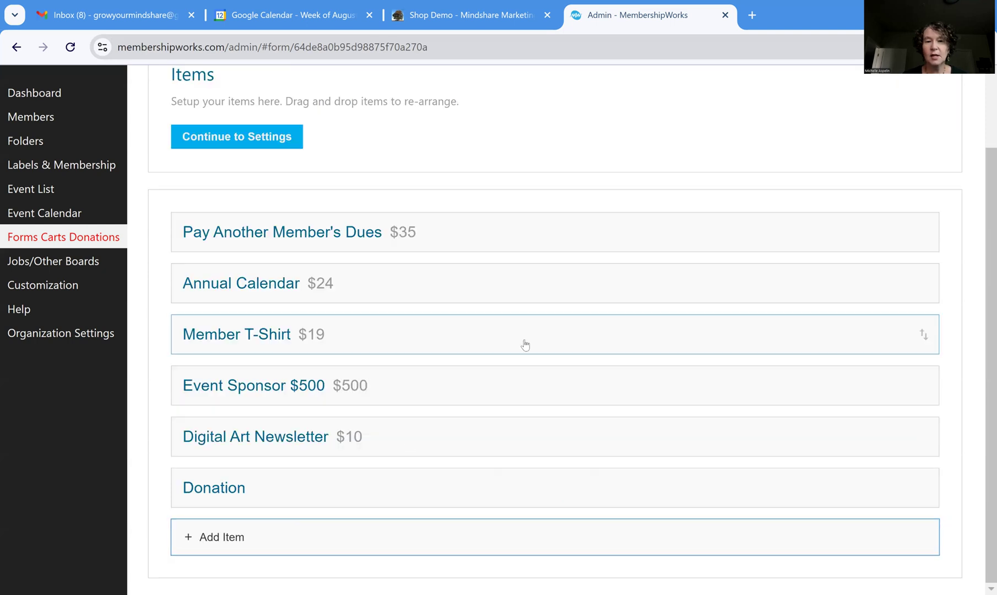
left_click(500, 15)
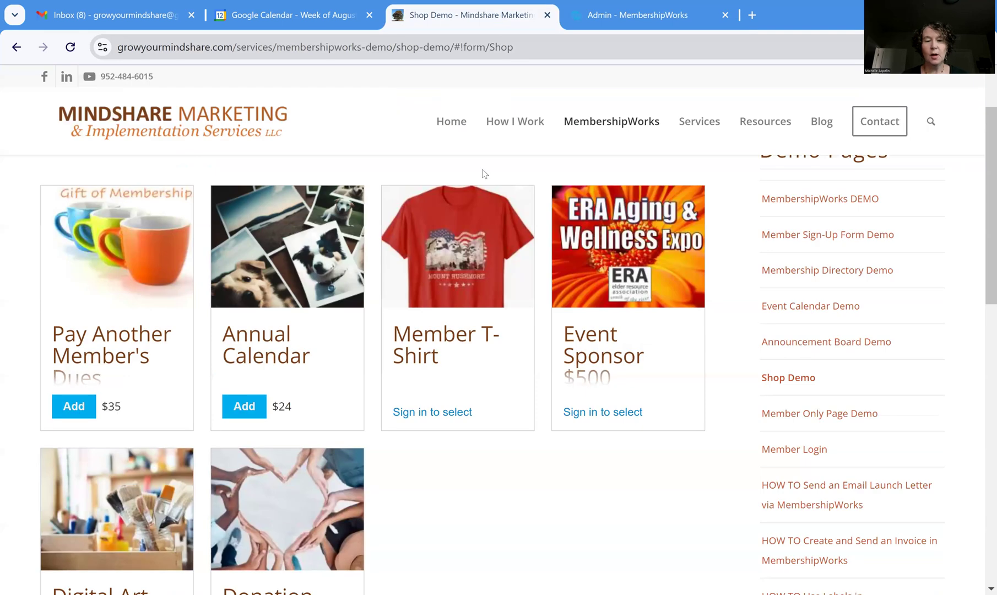
scroll(358, 386, "down", 1)
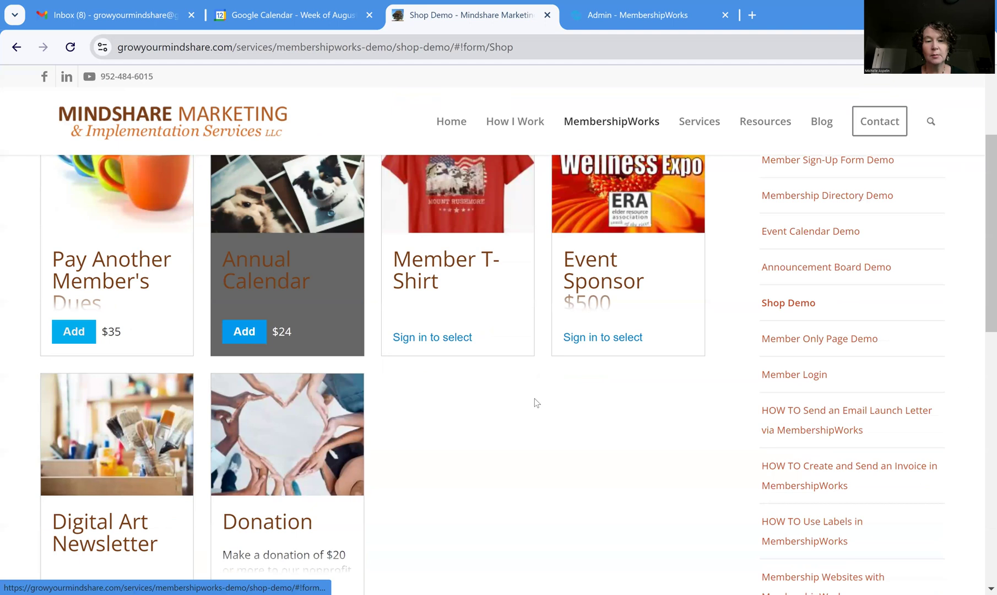
scroll(535, 402, "down", 3)
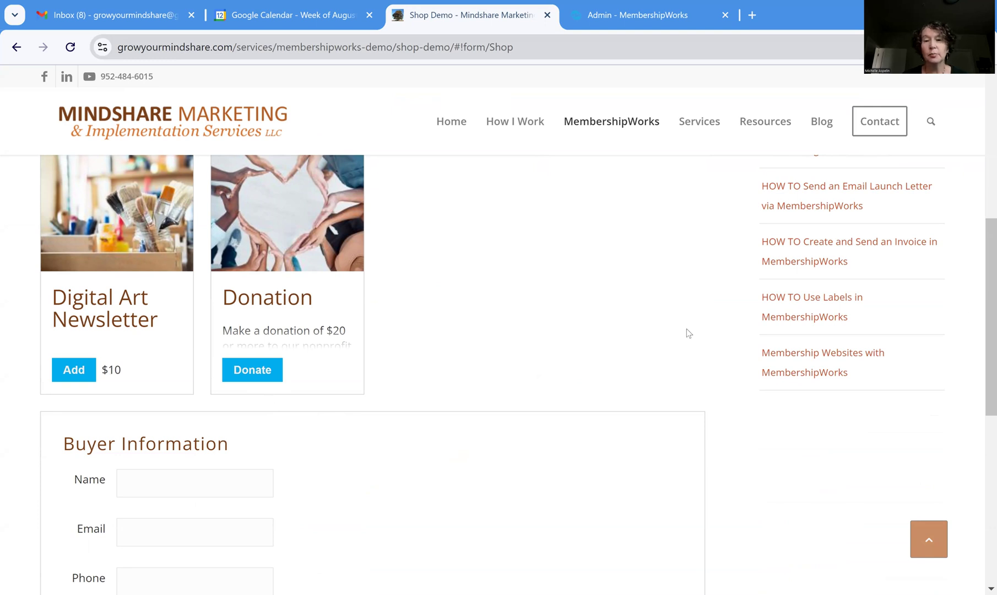
scroll(624, 324, "up", 3)
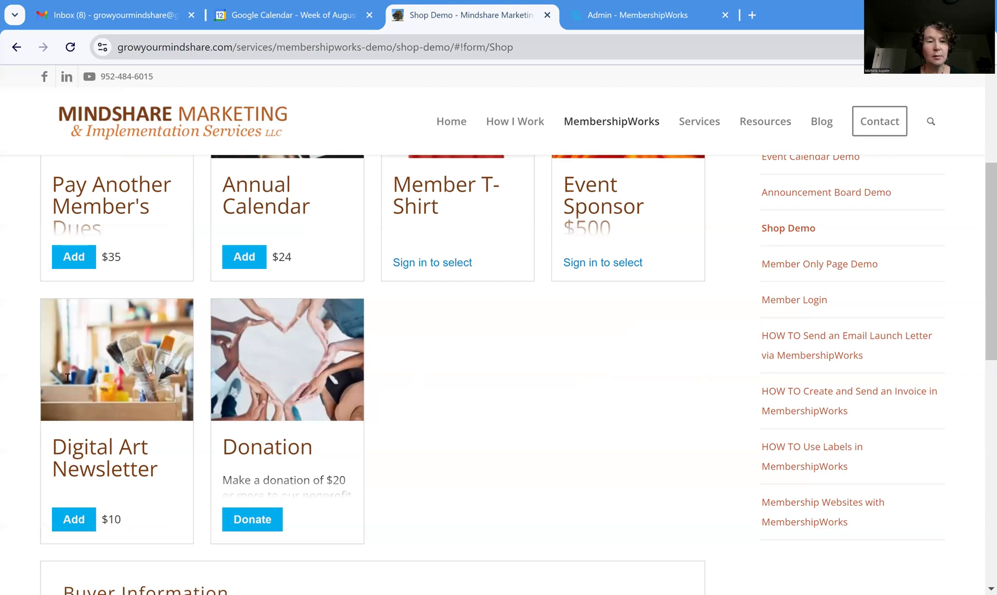
scroll(67, 377, "down", 4)
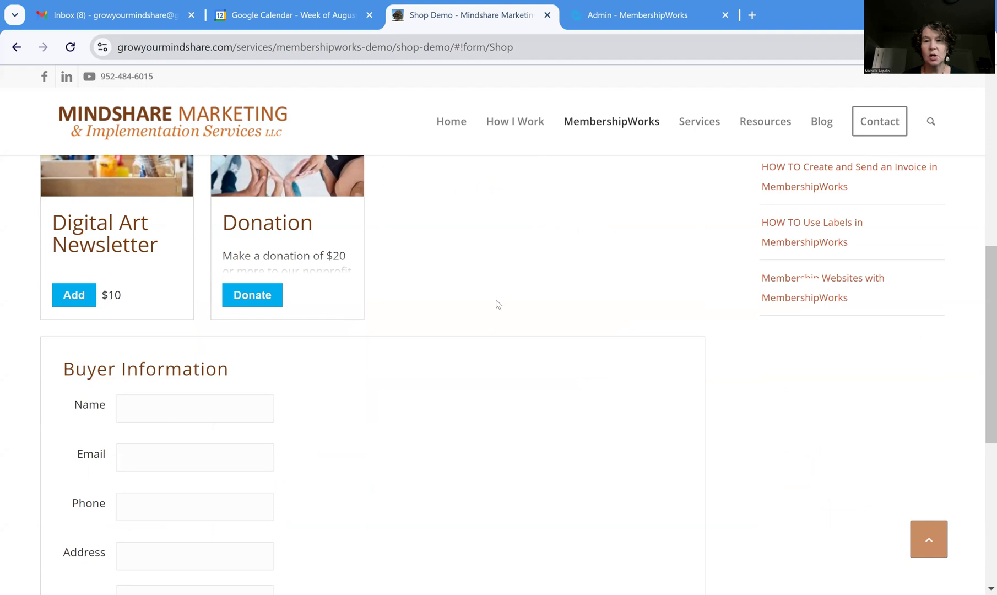
left_click(674, 17)
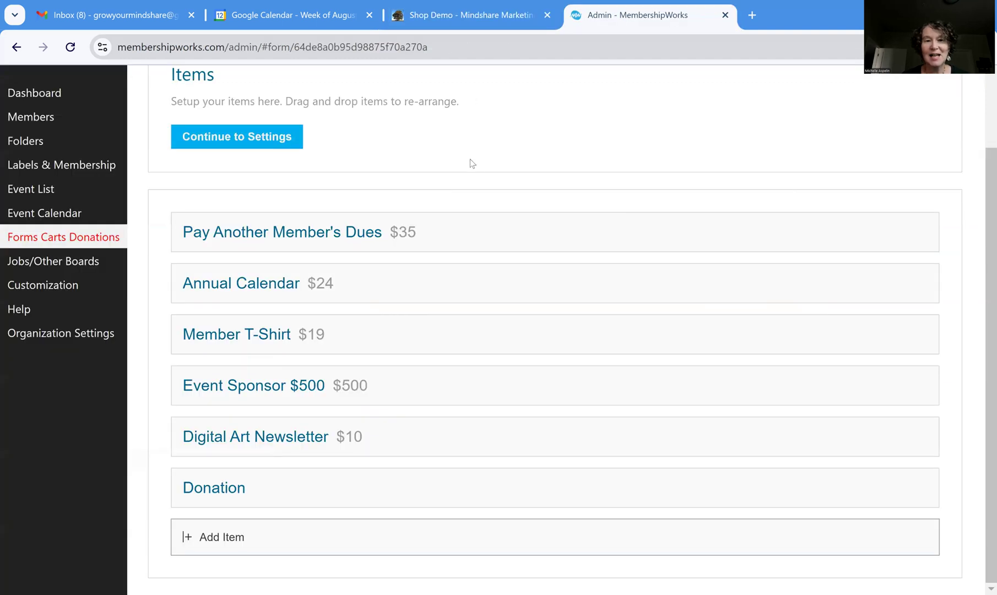
Open the Form Template and inspect the Buyer Information box editor, closing it unchanged
scroll(492, 187, "up", 1)
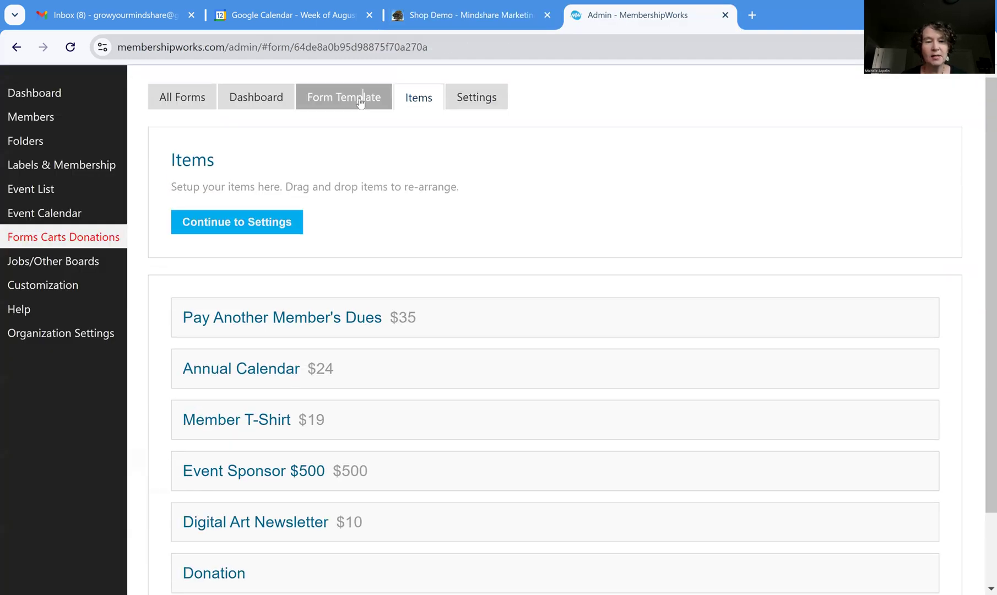
left_click(360, 104)
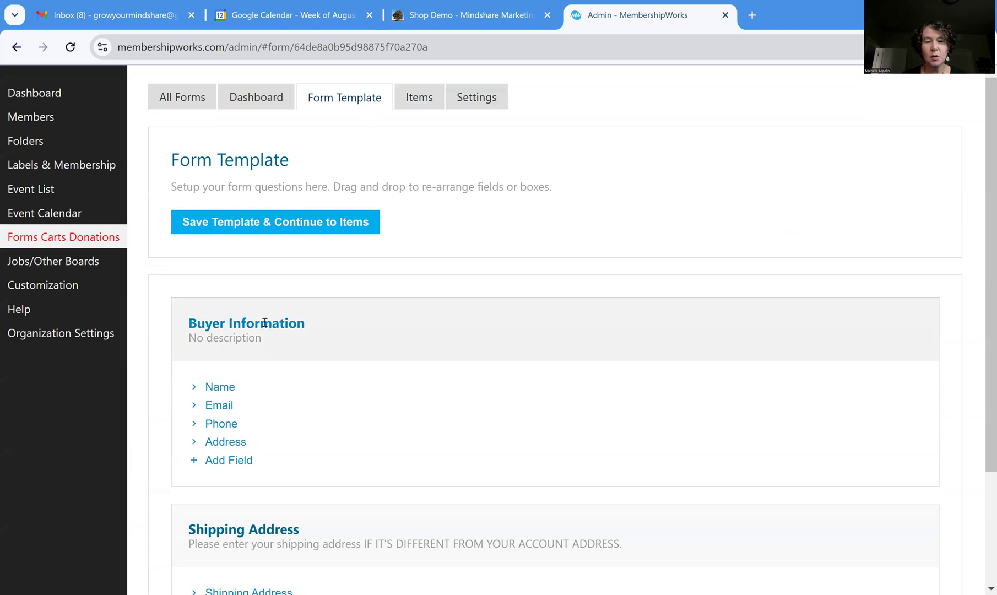
left_click(265, 327)
left_click(400, 326)
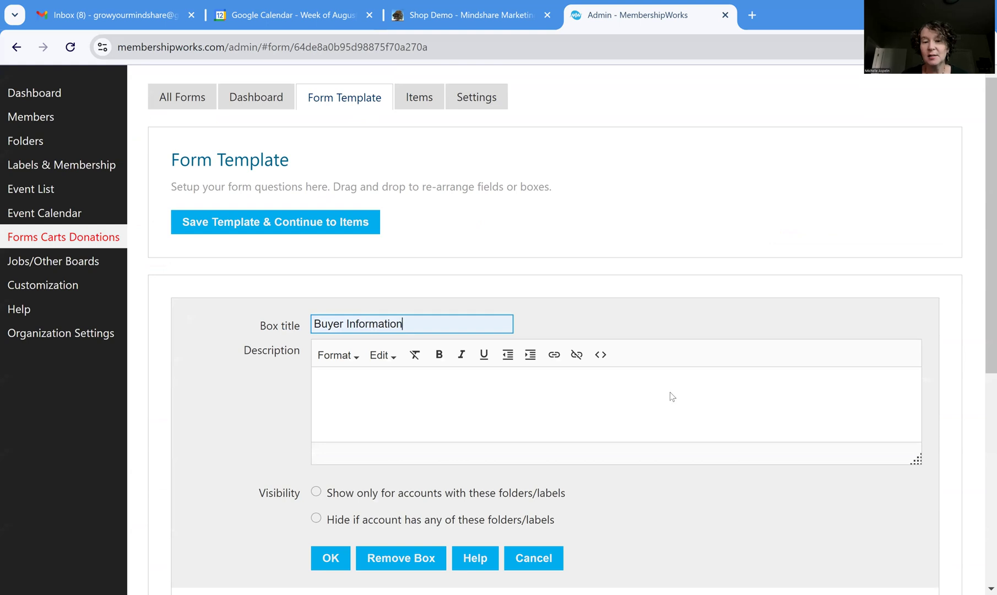
scroll(639, 408, "down", 3)
left_click(533, 408)
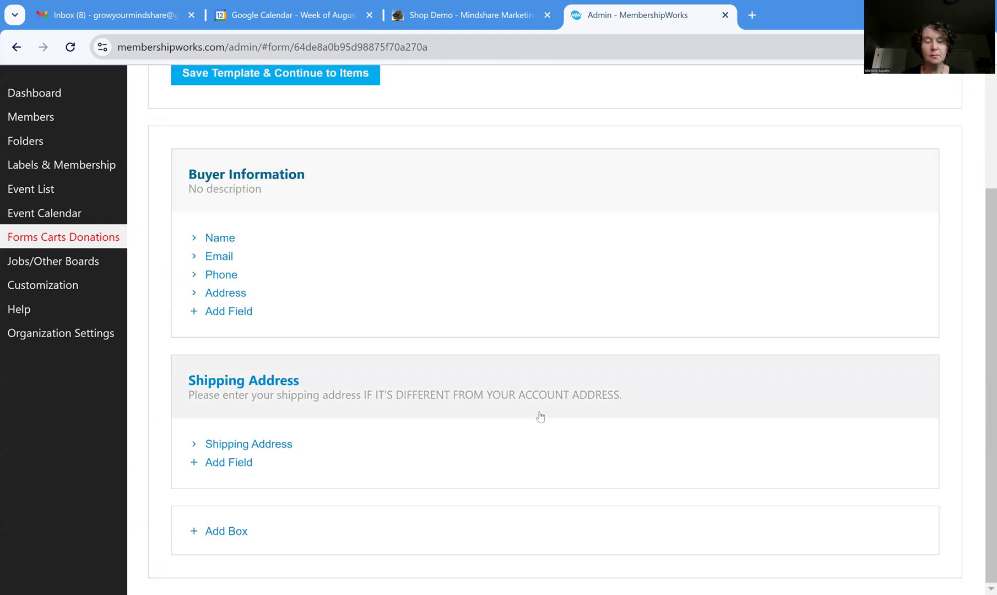